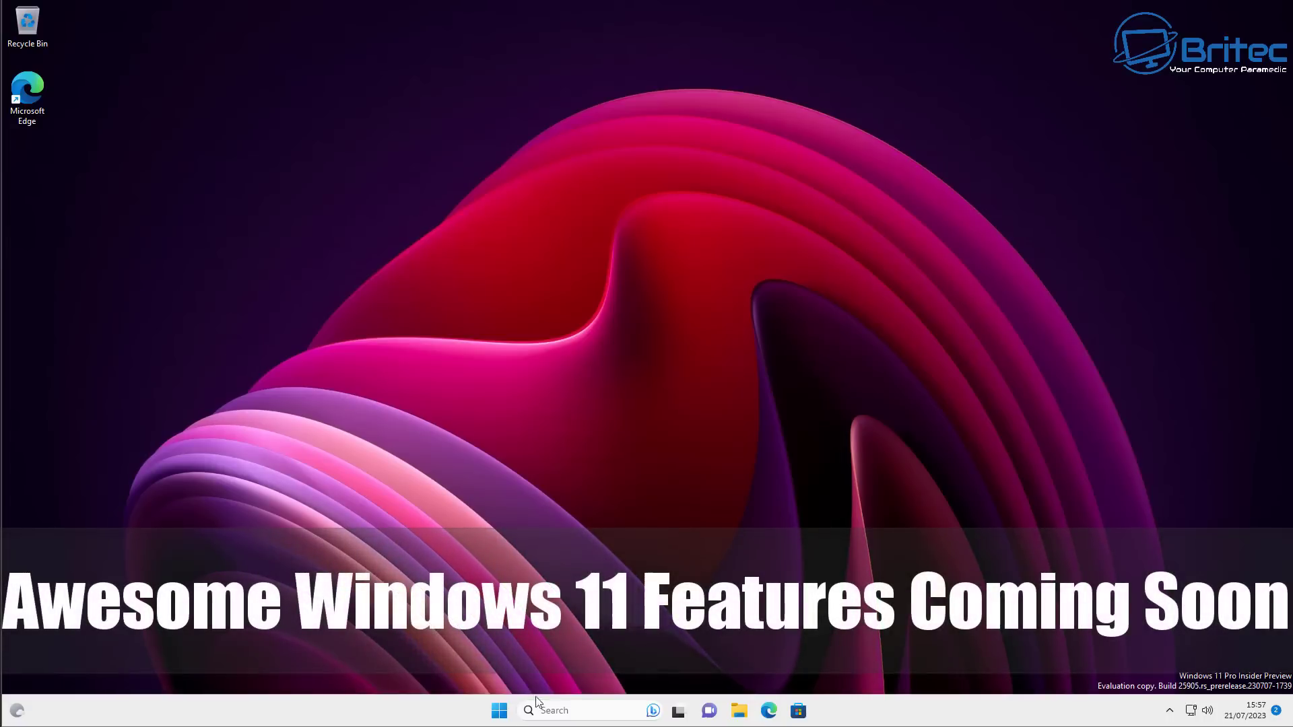
- Check the Windows version with winver from the Run box, then close it
right_click(499, 710)
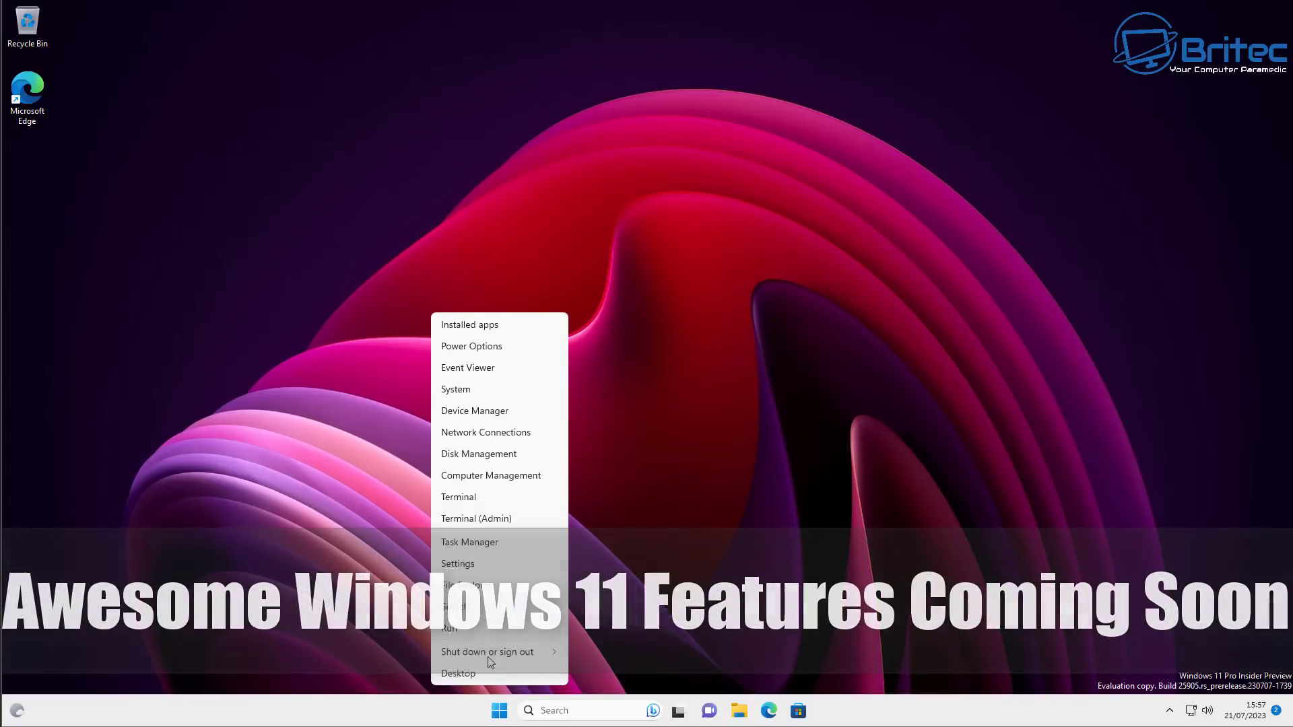
click(487, 628)
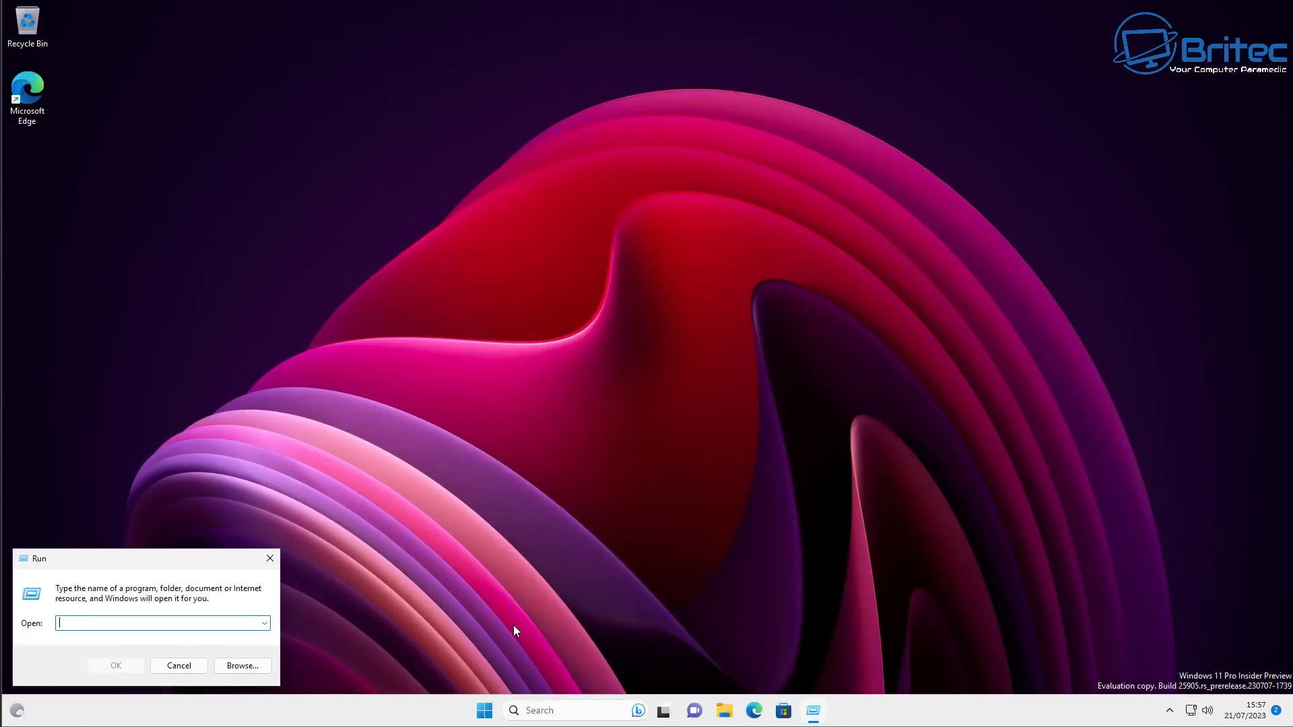
text(winver)
click(112, 667)
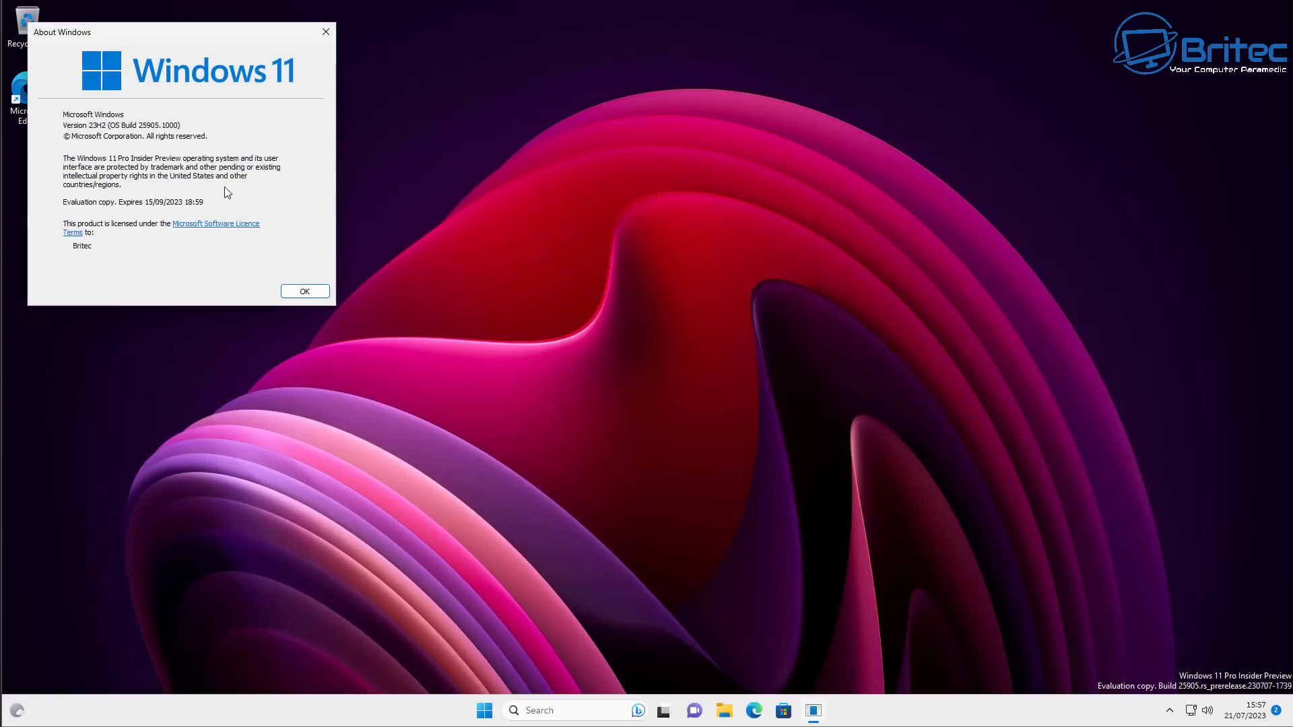
click(305, 293)
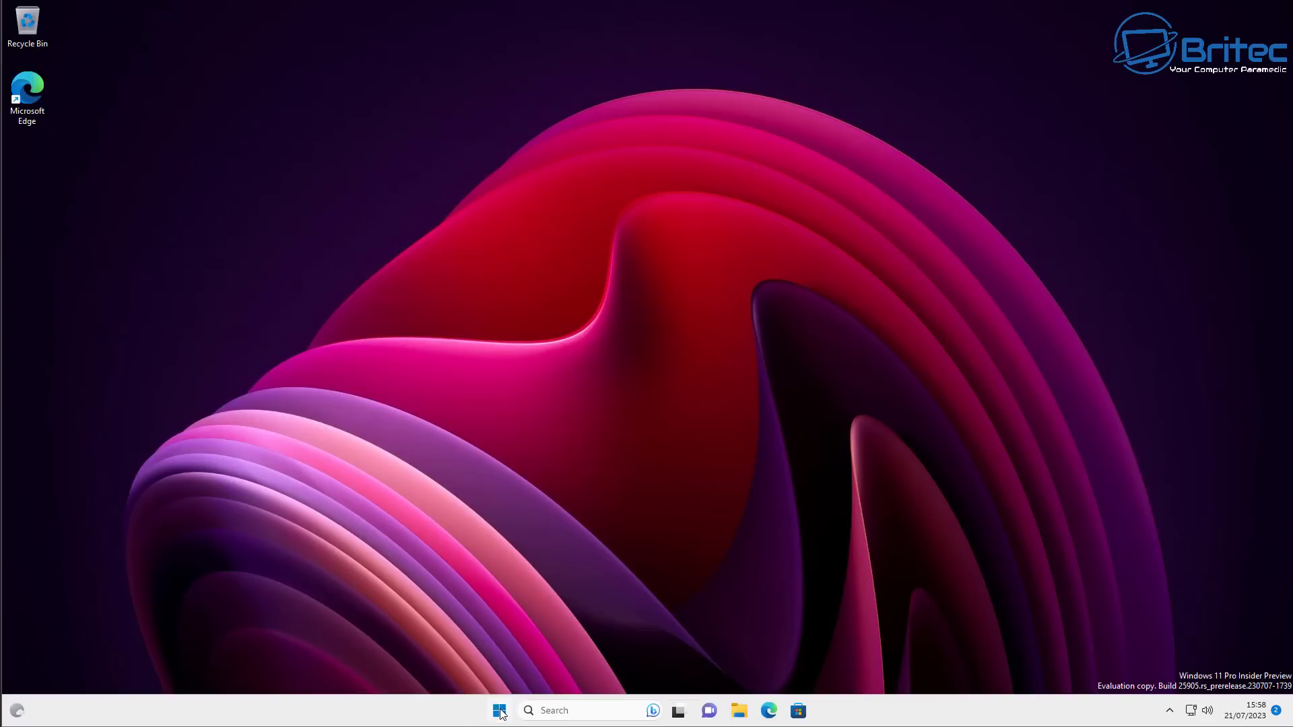
- Show Settings' About page with version 23H2 and OS build 25905.1000 selected
click(499, 711)
click(681, 310)
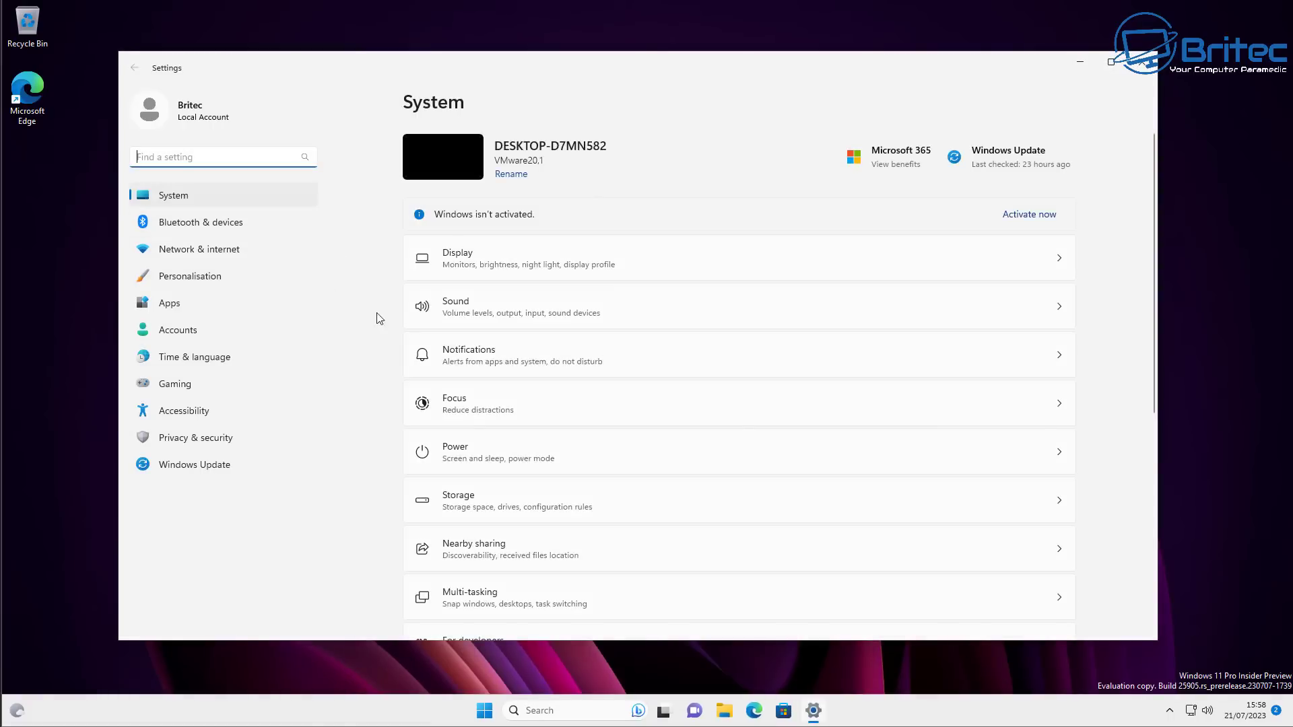
scroll(577, 538, down, 1)
scroll(577, 539, down, 5)
click(521, 593)
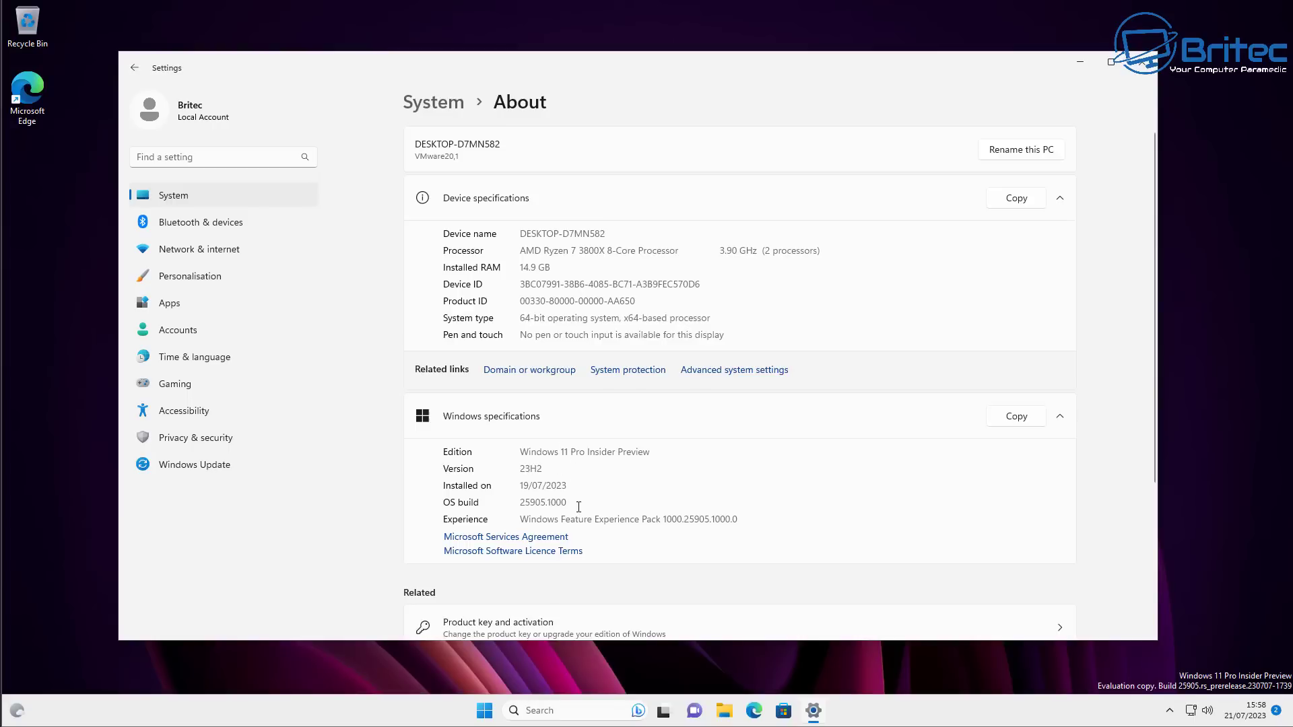
double_click(535, 505)
click(559, 472)
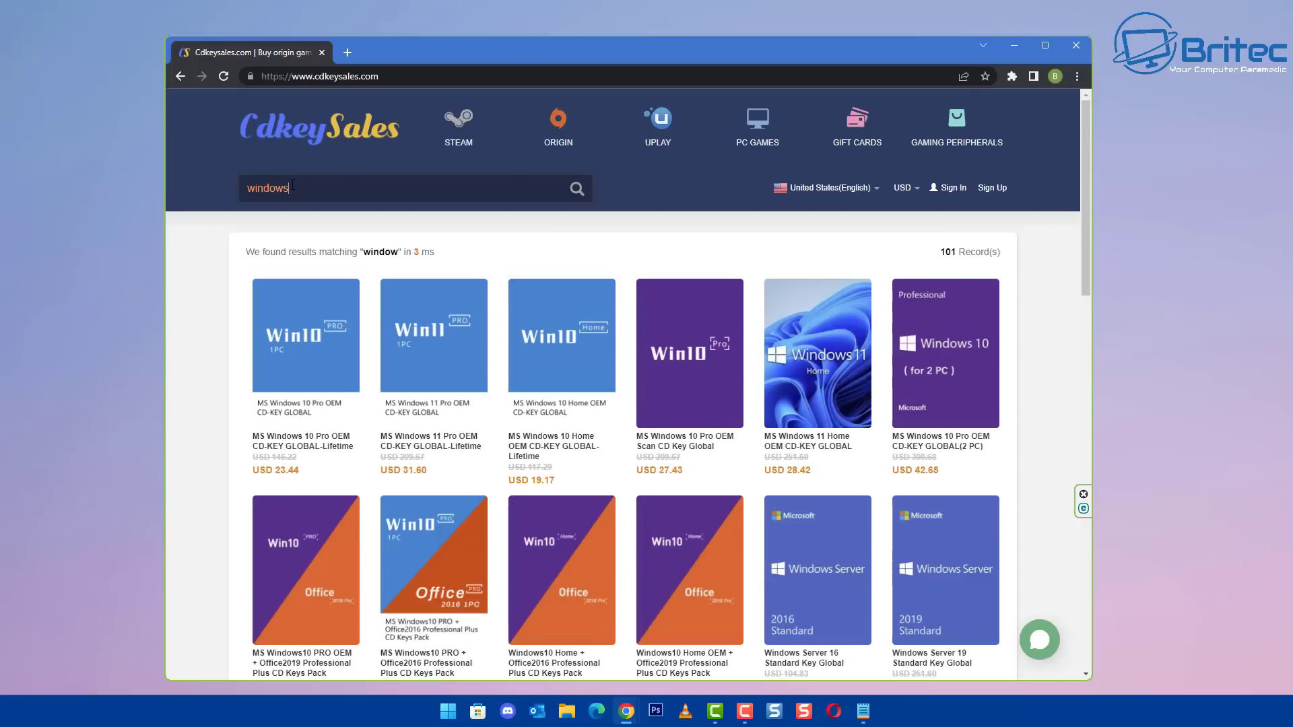
text(10)
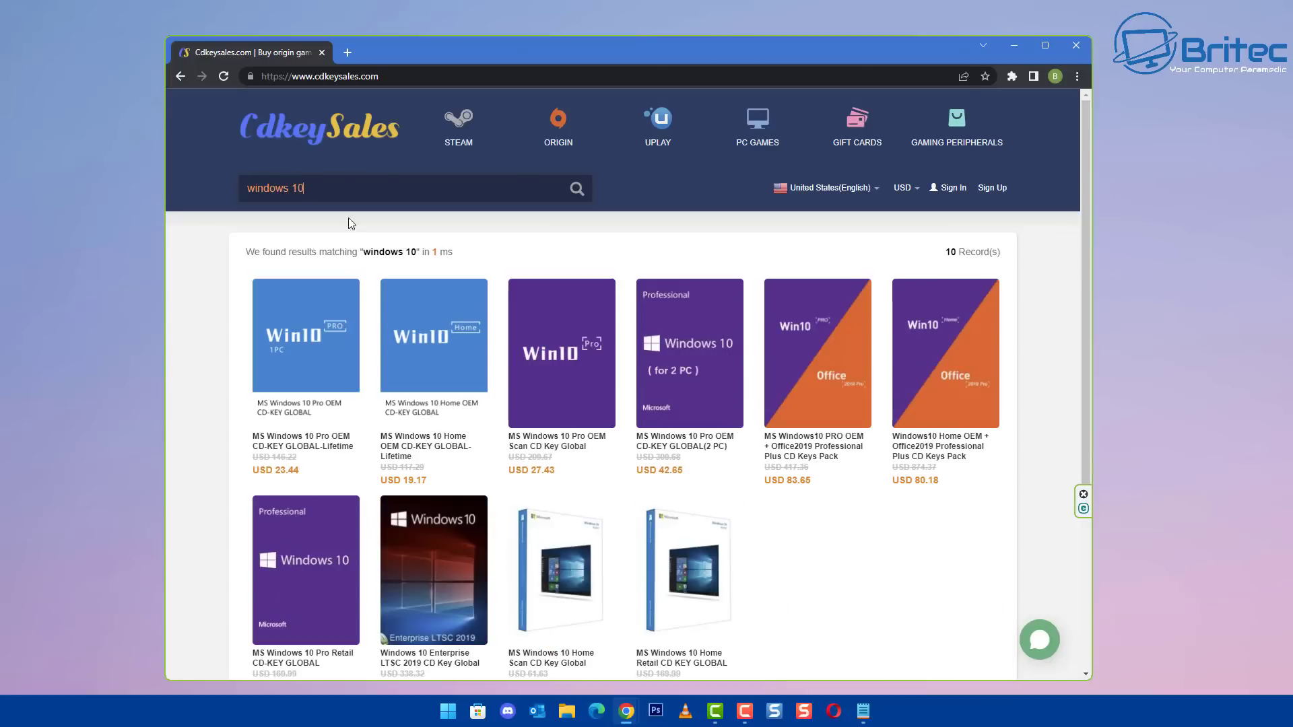
- Buy the Windows 10 Pro OEM key and apply promo code BR09 for a USD 16.41 total
click(314, 404)
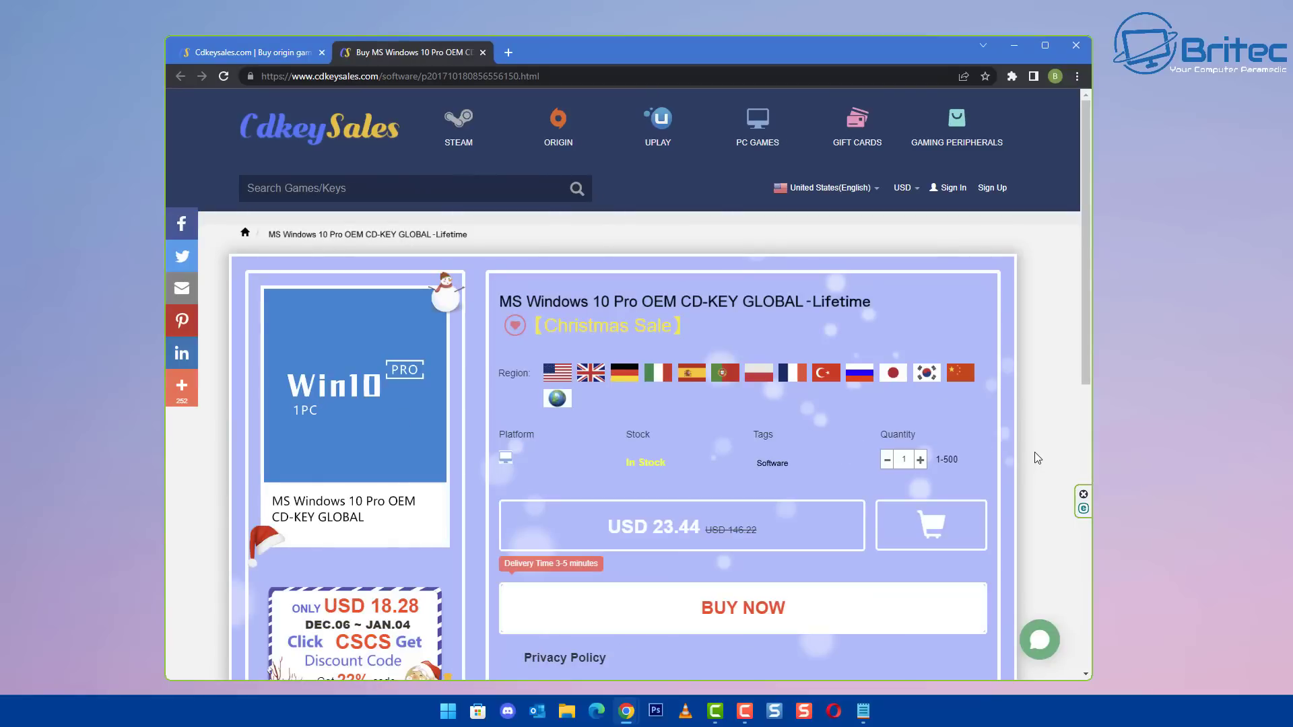
click(755, 612)
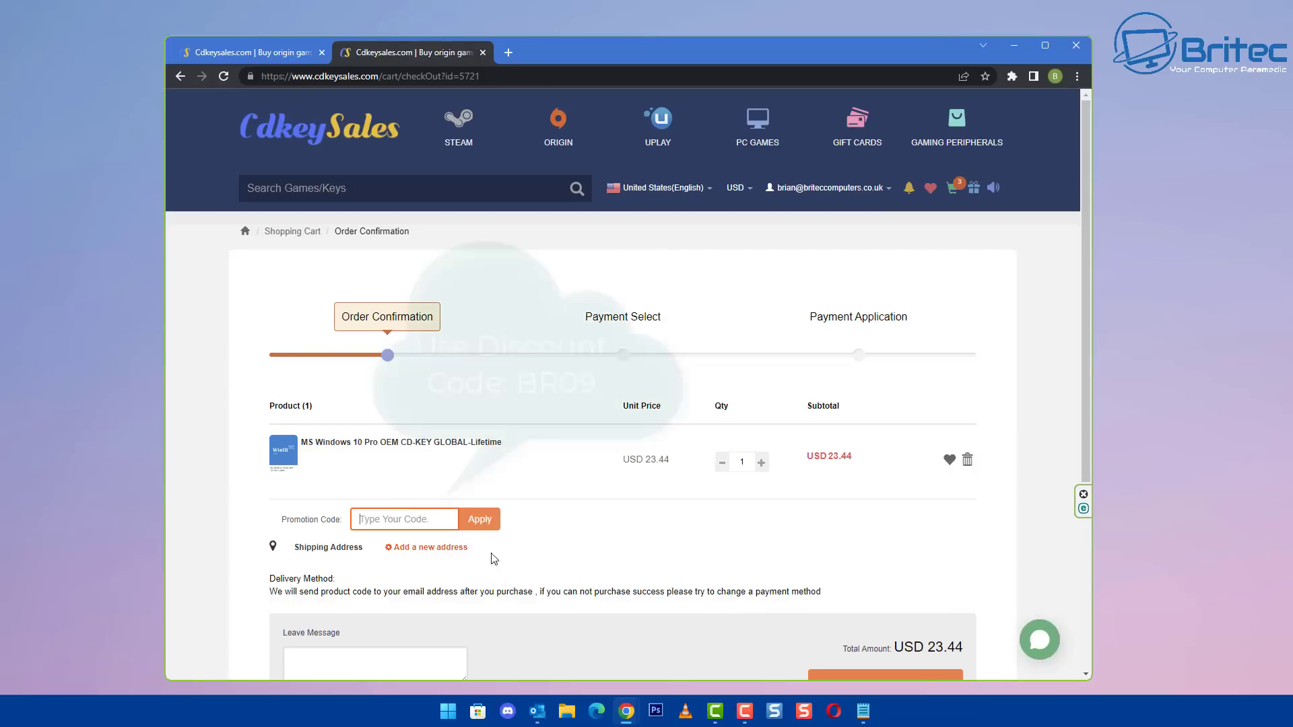
text(BR09)
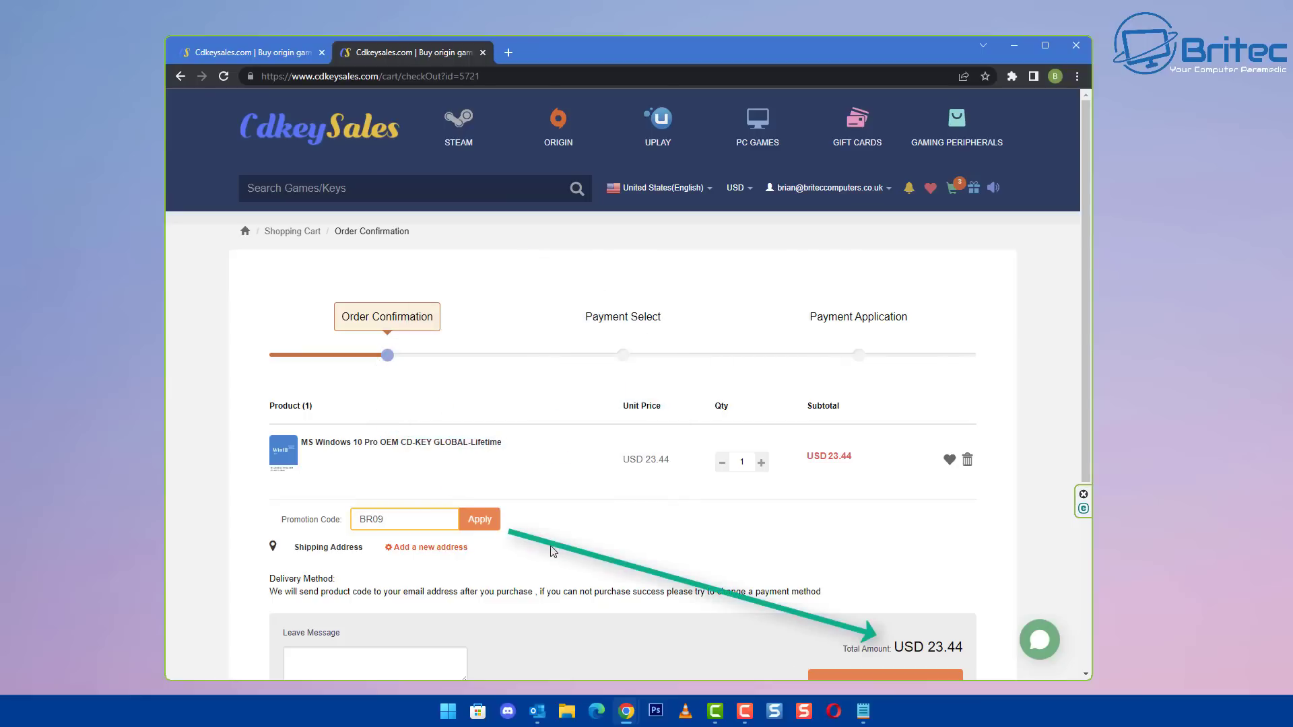
click(486, 522)
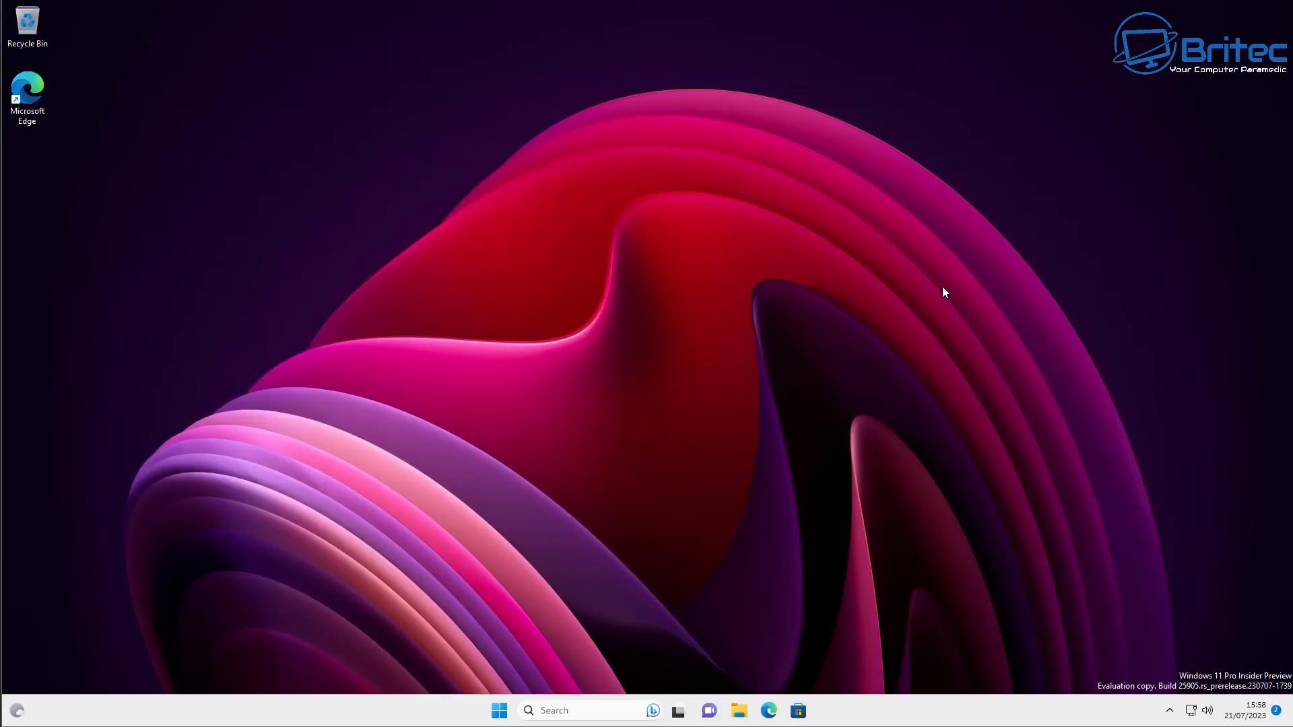
- Include Downloads\wallpaper as a Gallery folder in File Explorer, then return to Home
click(738, 711)
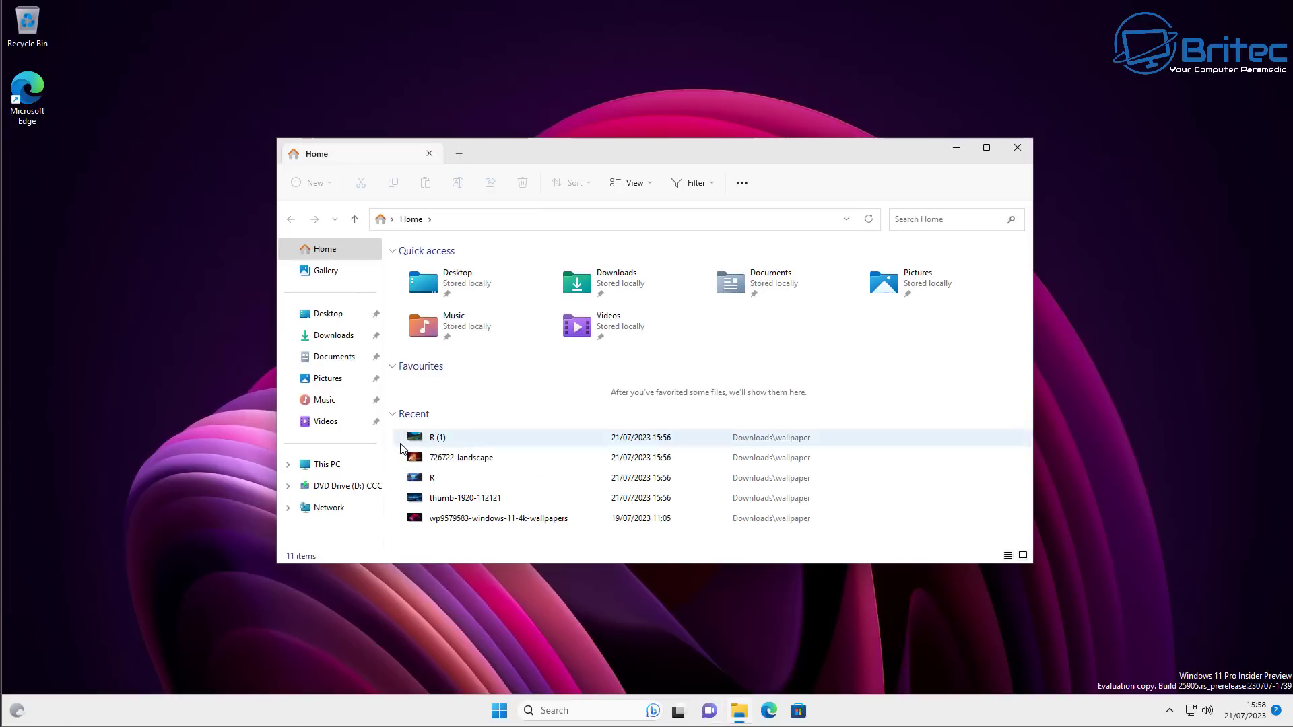
click(327, 281)
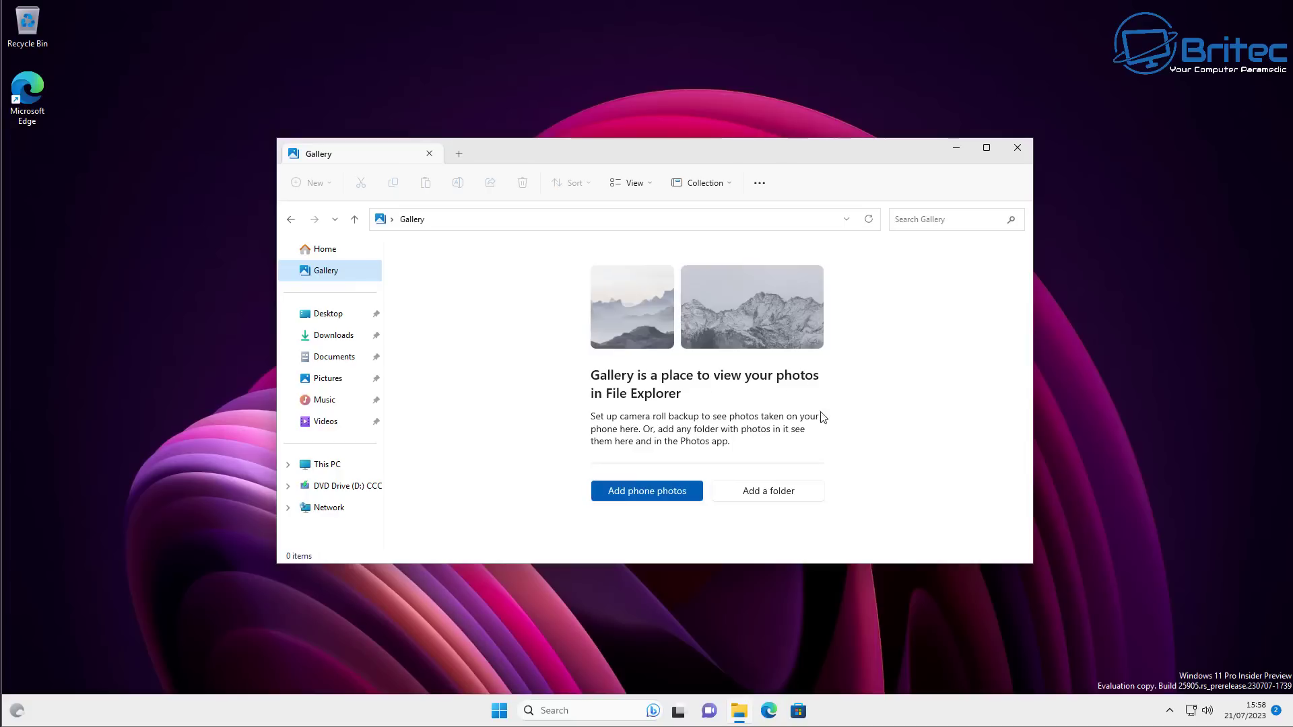
click(751, 490)
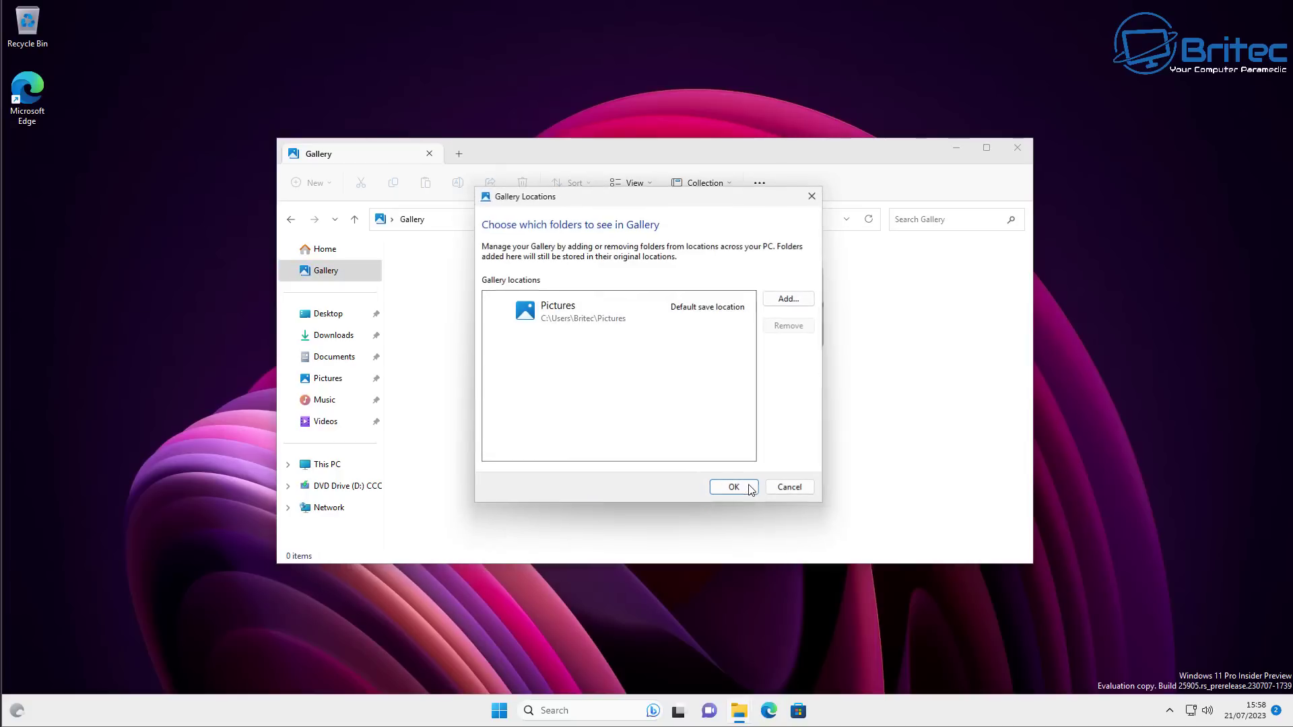
click(786, 299)
drag(770, 220, 636, 188)
click(400, 331)
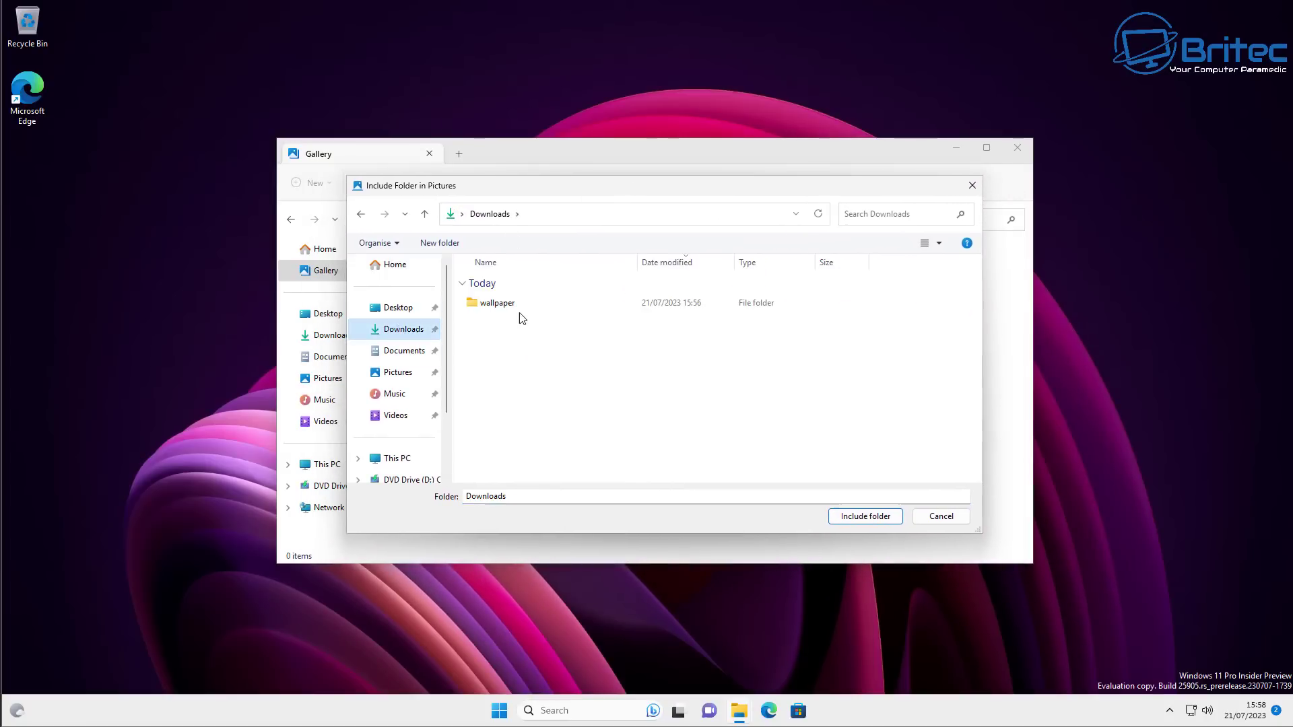
click(504, 305)
click(866, 515)
click(732, 487)
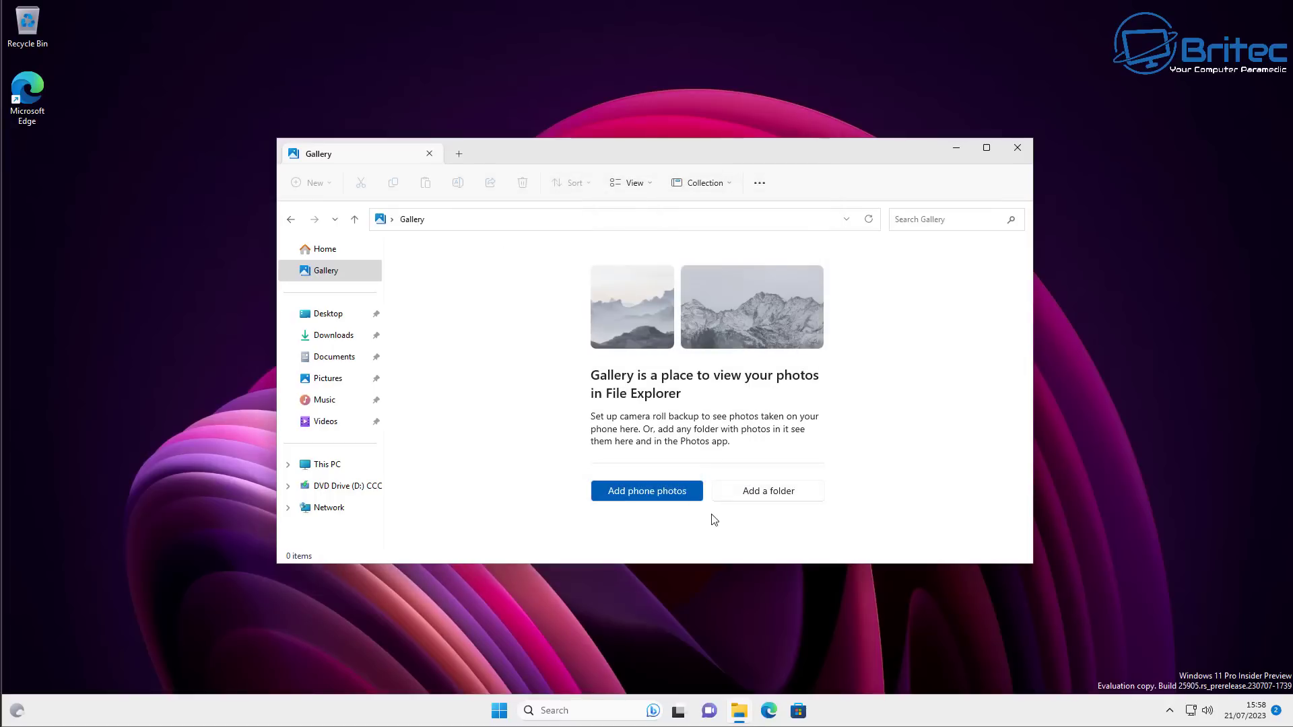
click(322, 250)
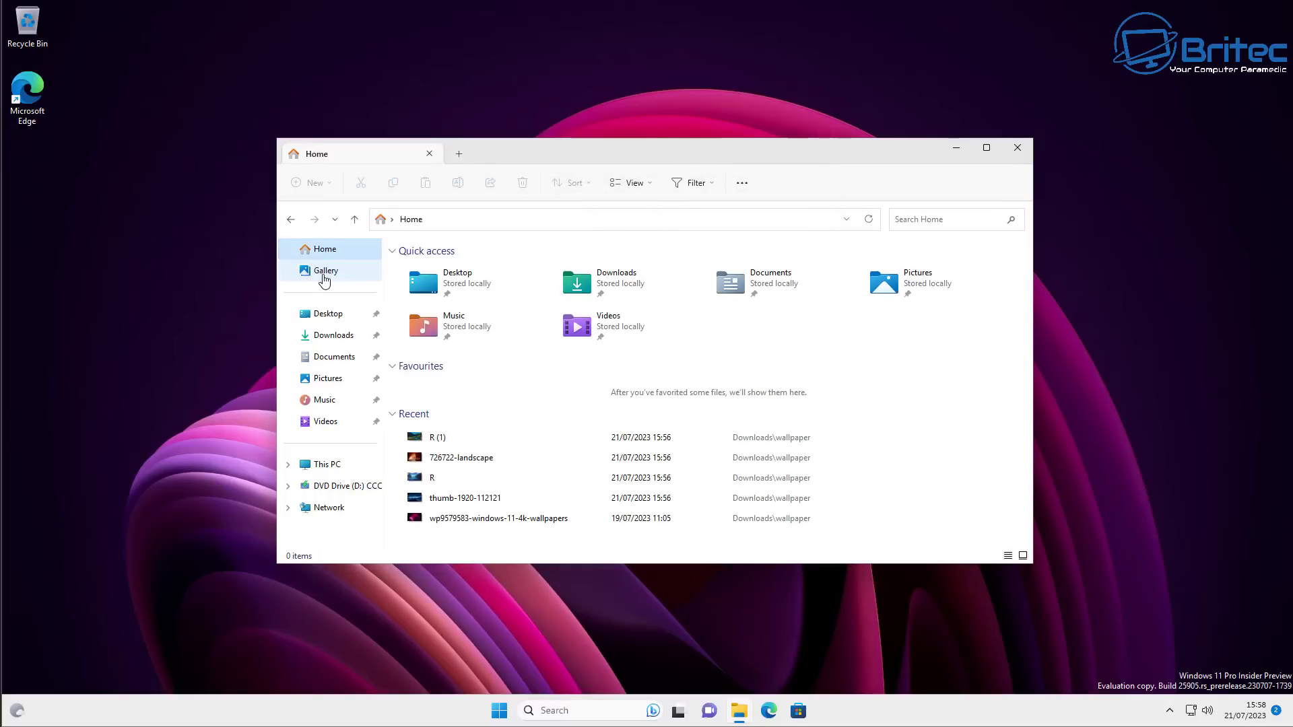
- Browse the wallpaper photos in Gallery and view Manage collection without changing it
click(324, 276)
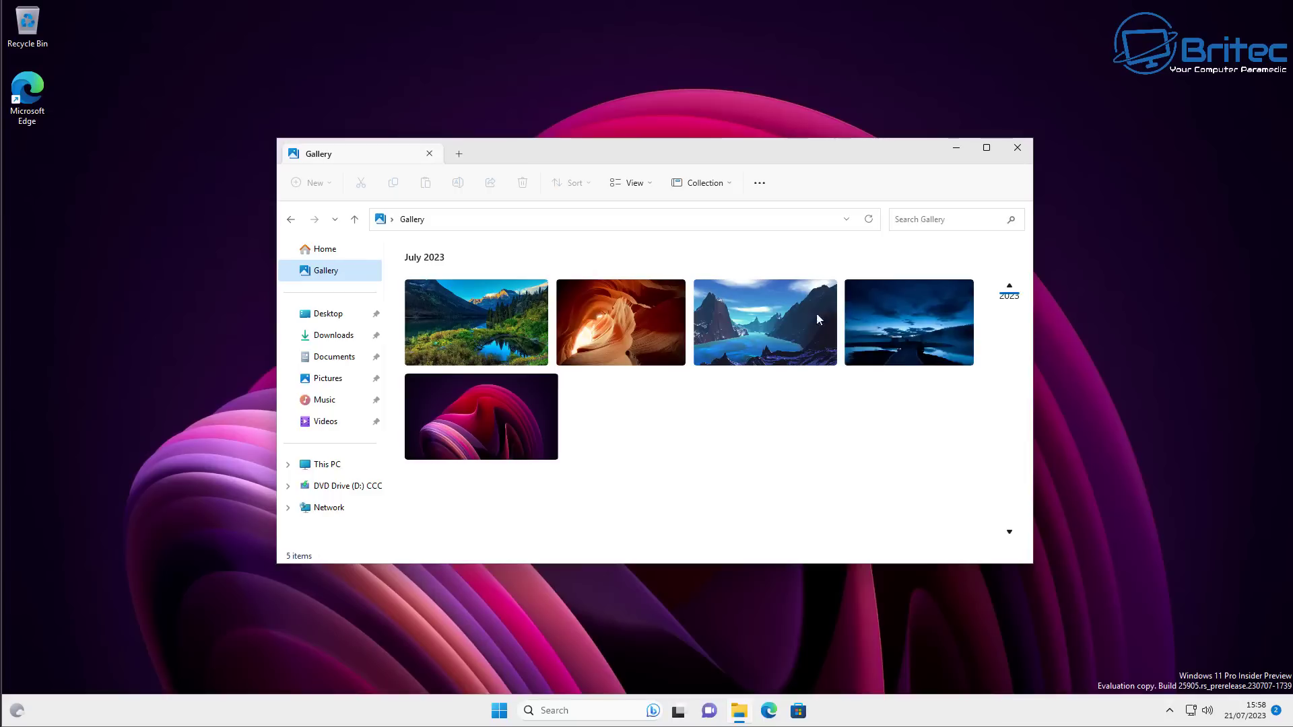
mouse_move(492, 447)
click(719, 185)
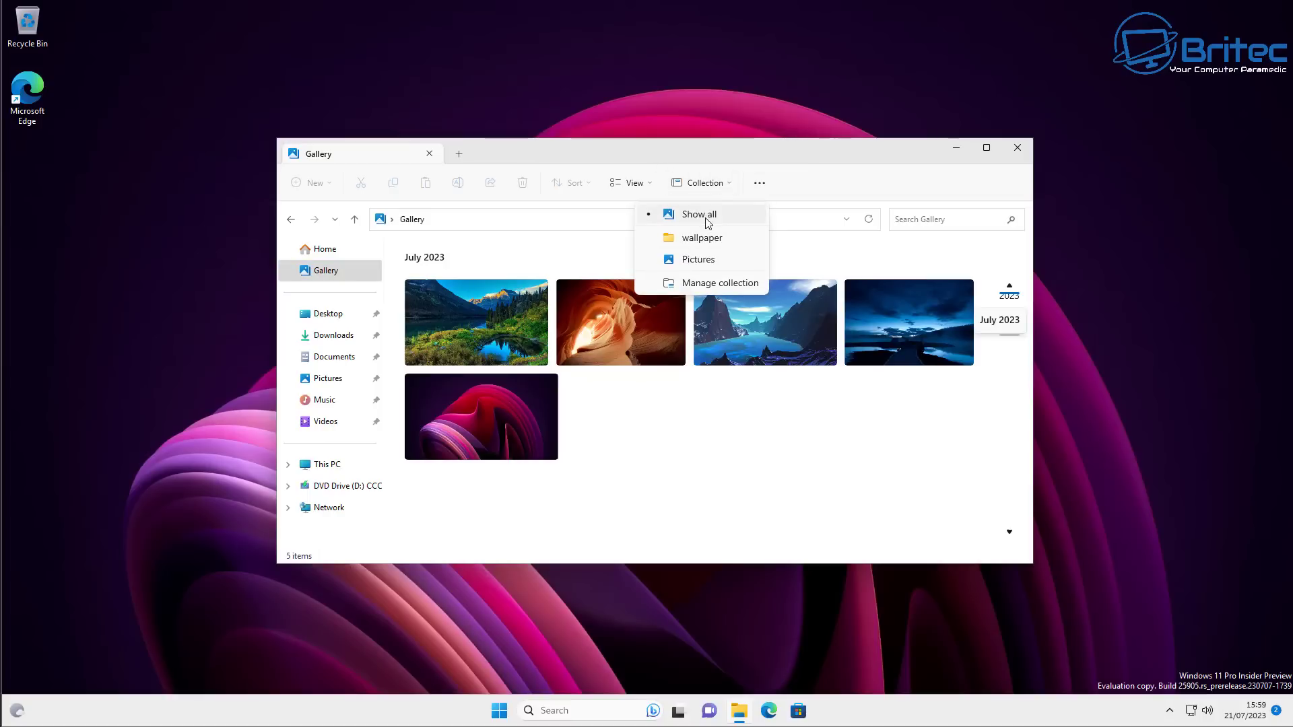
click(701, 283)
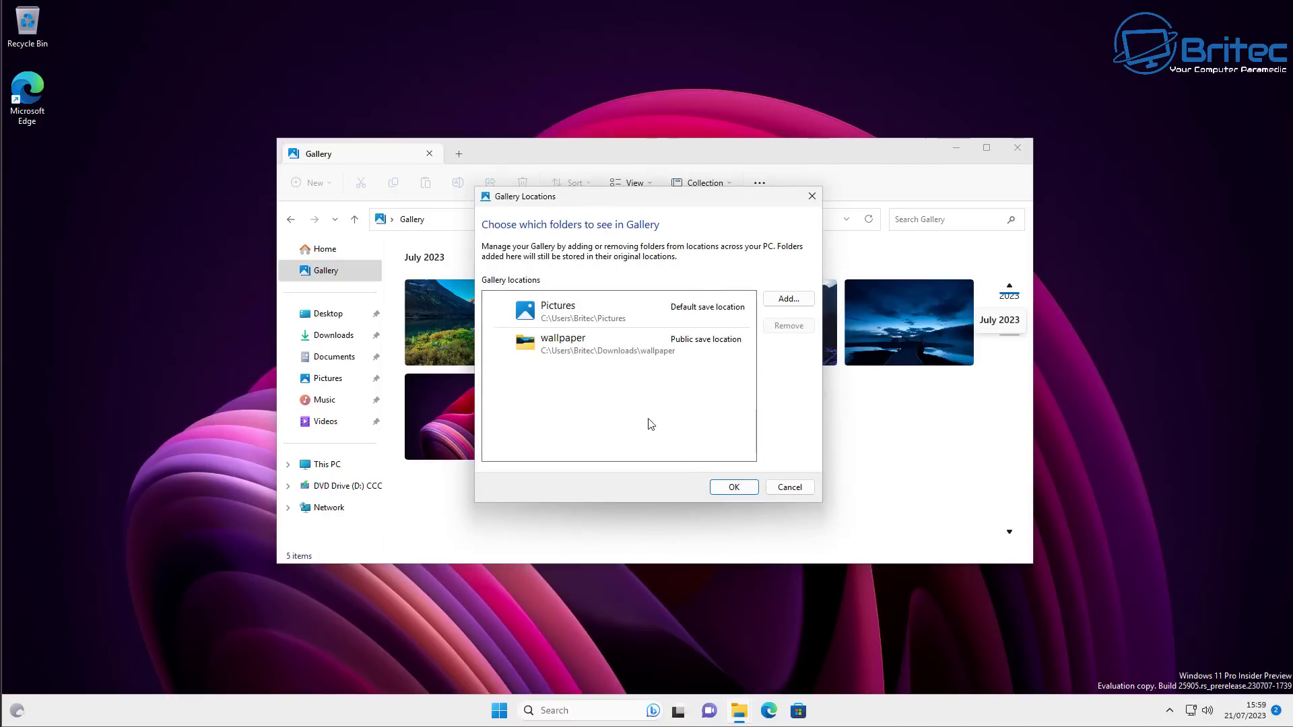
click(790, 487)
- Check the collection list and extra commands menu, then close File Explorer
click(725, 189)
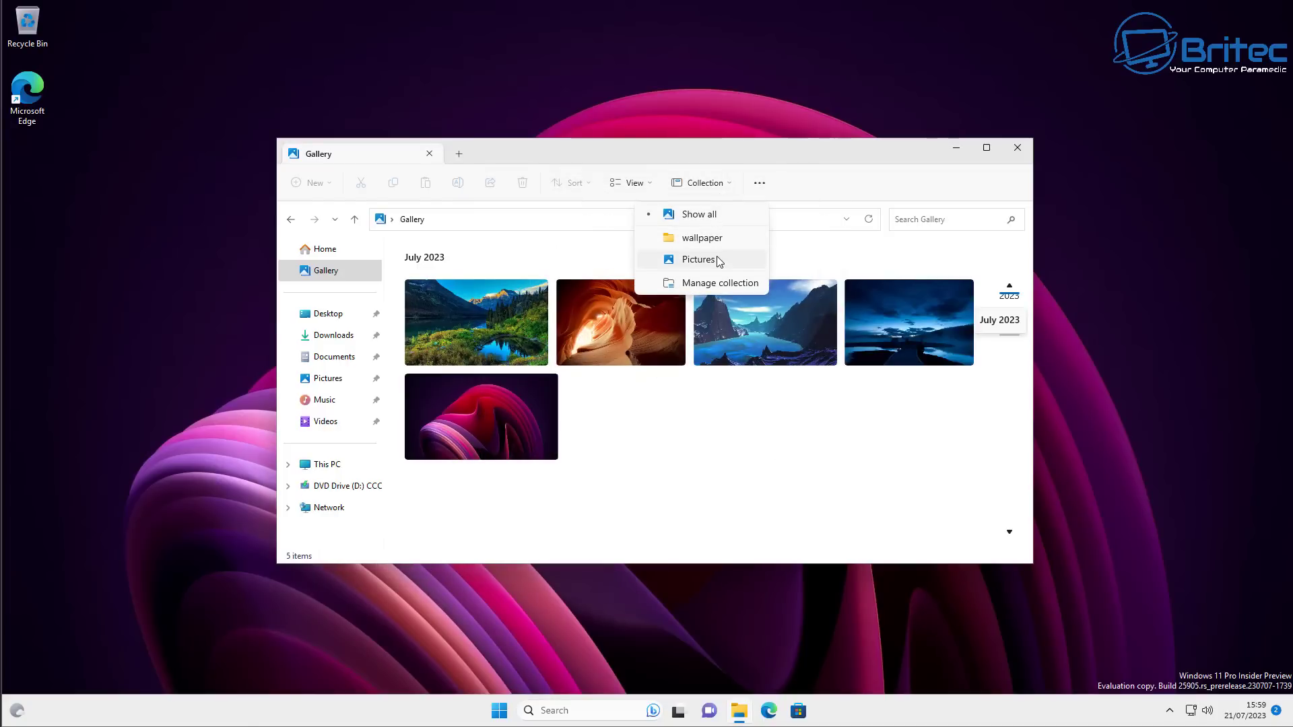
click(842, 177)
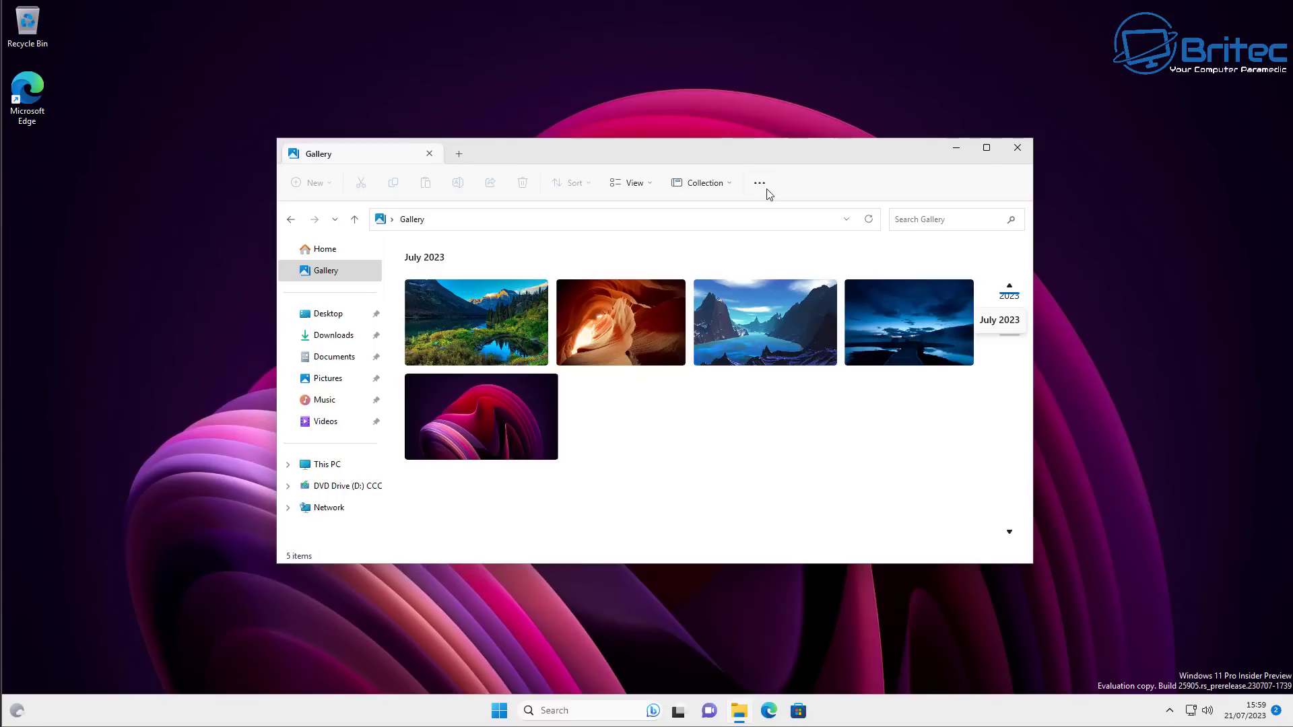
click(760, 186)
click(813, 176)
click(1019, 149)
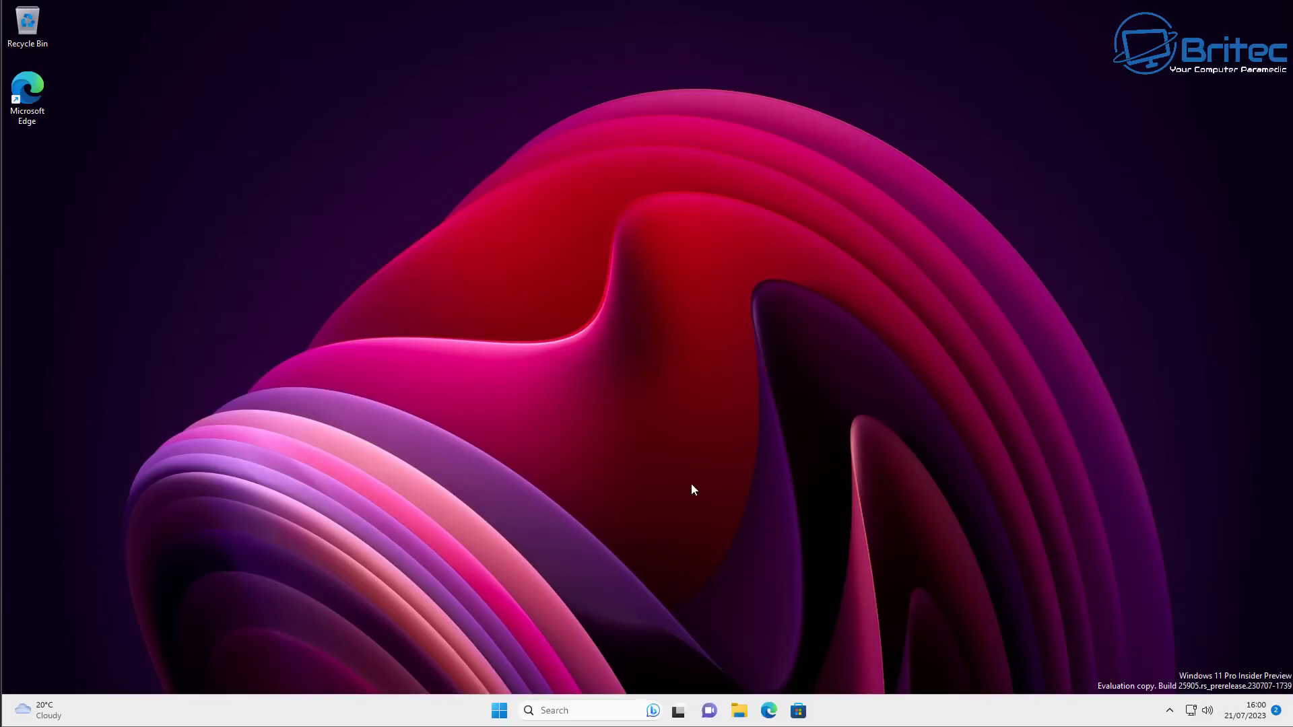
- Go to Settings › Personalisation › Dynamic Lighting
click(499, 710)
click(678, 320)
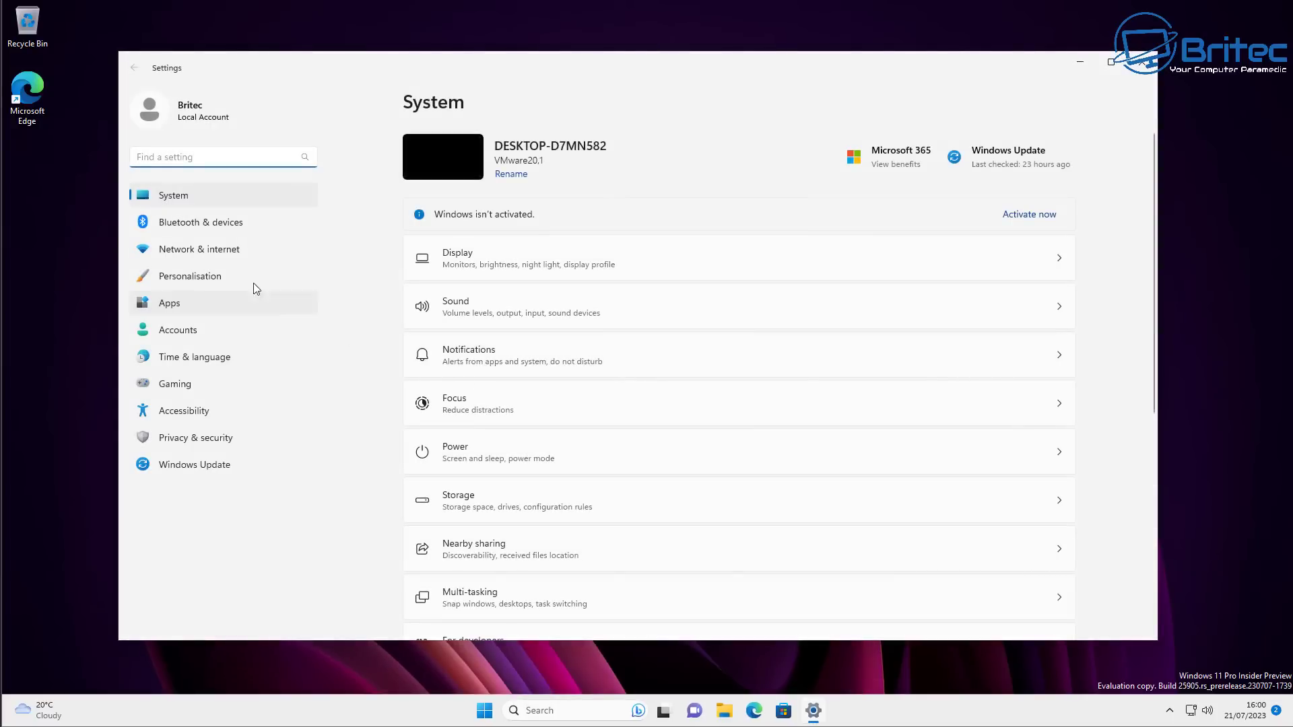
click(177, 283)
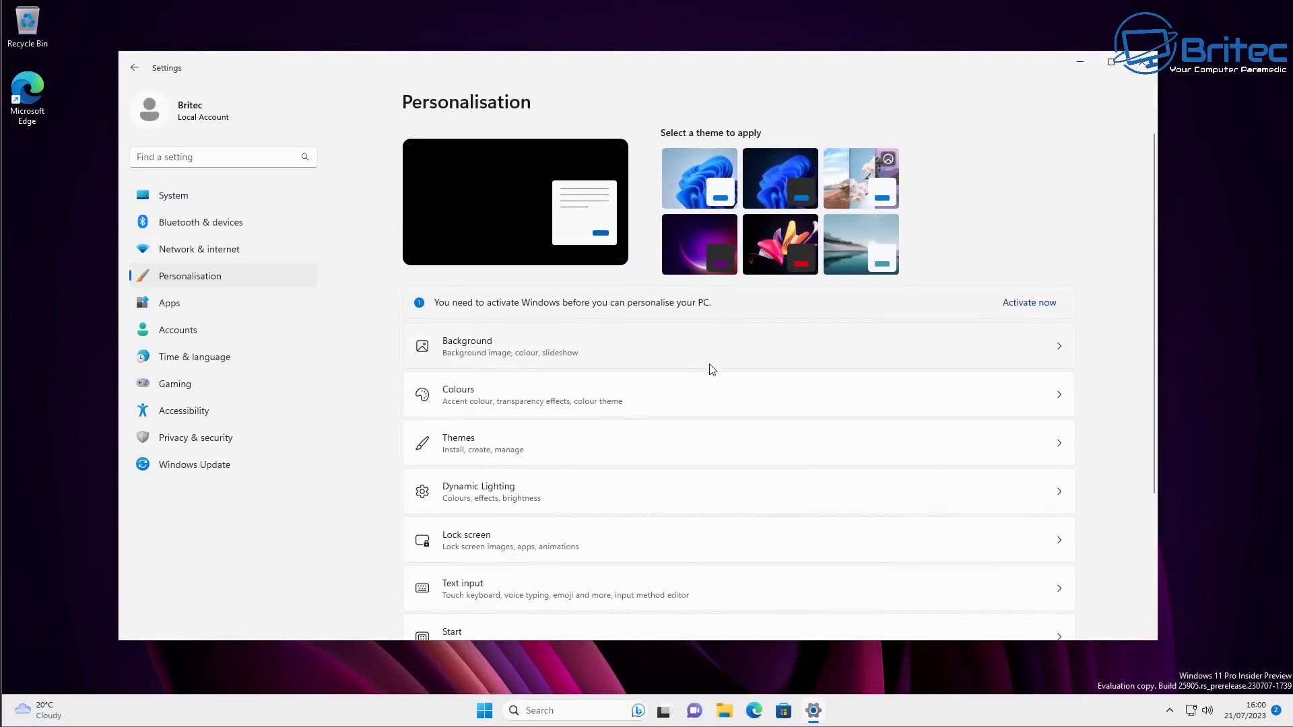
scroll(710, 370, down, 3)
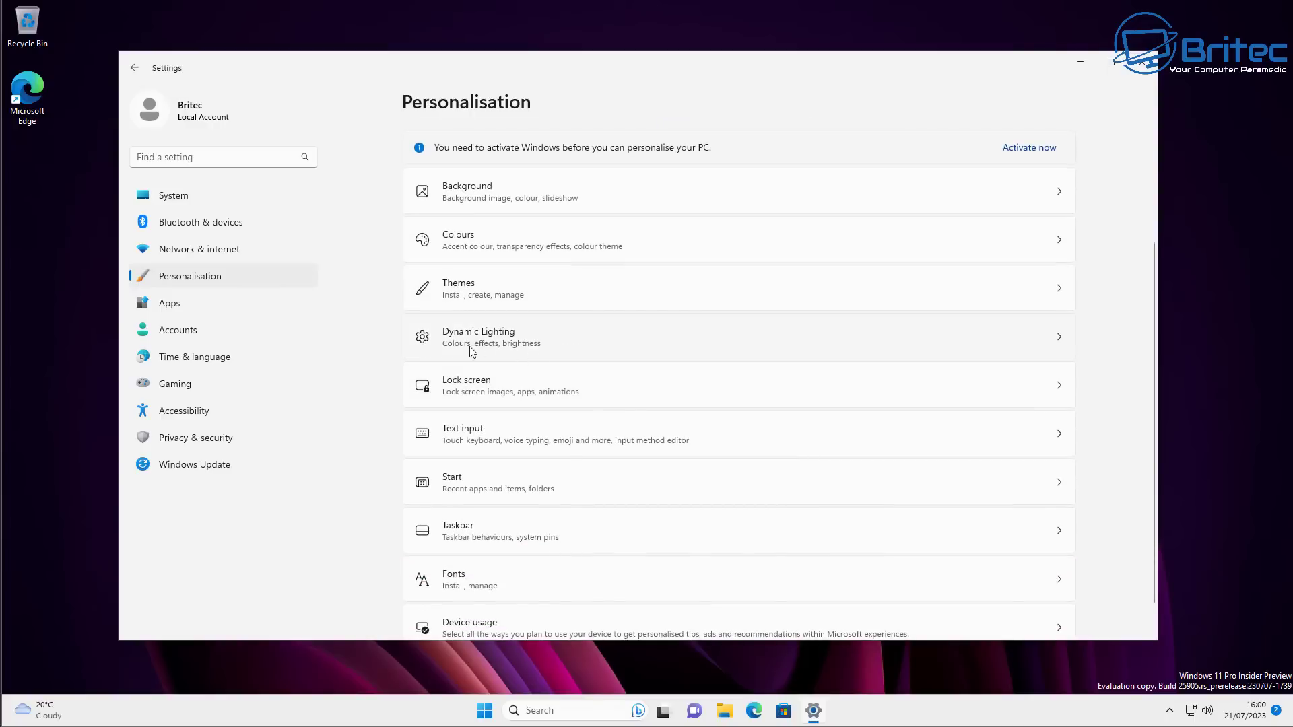
click(567, 353)
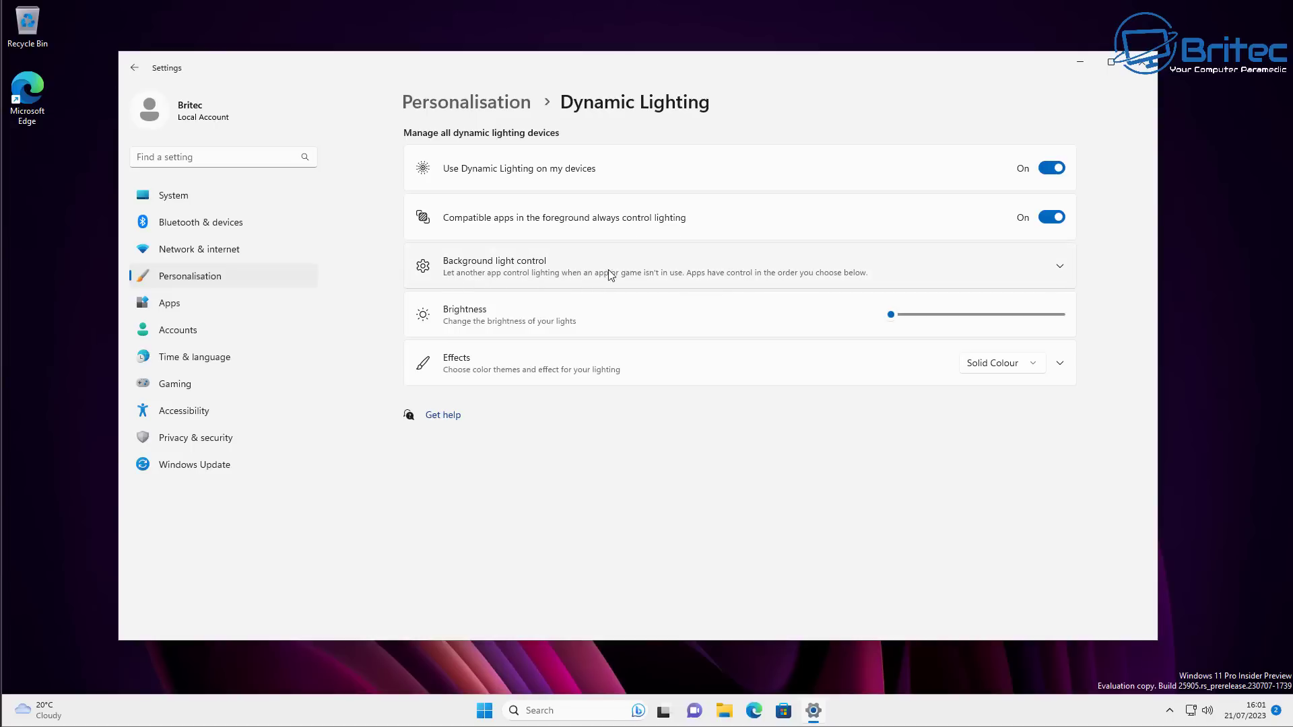
- Expand Background light control, set brightness to 0, and expand the Effects colour swatches
click(1054, 272)
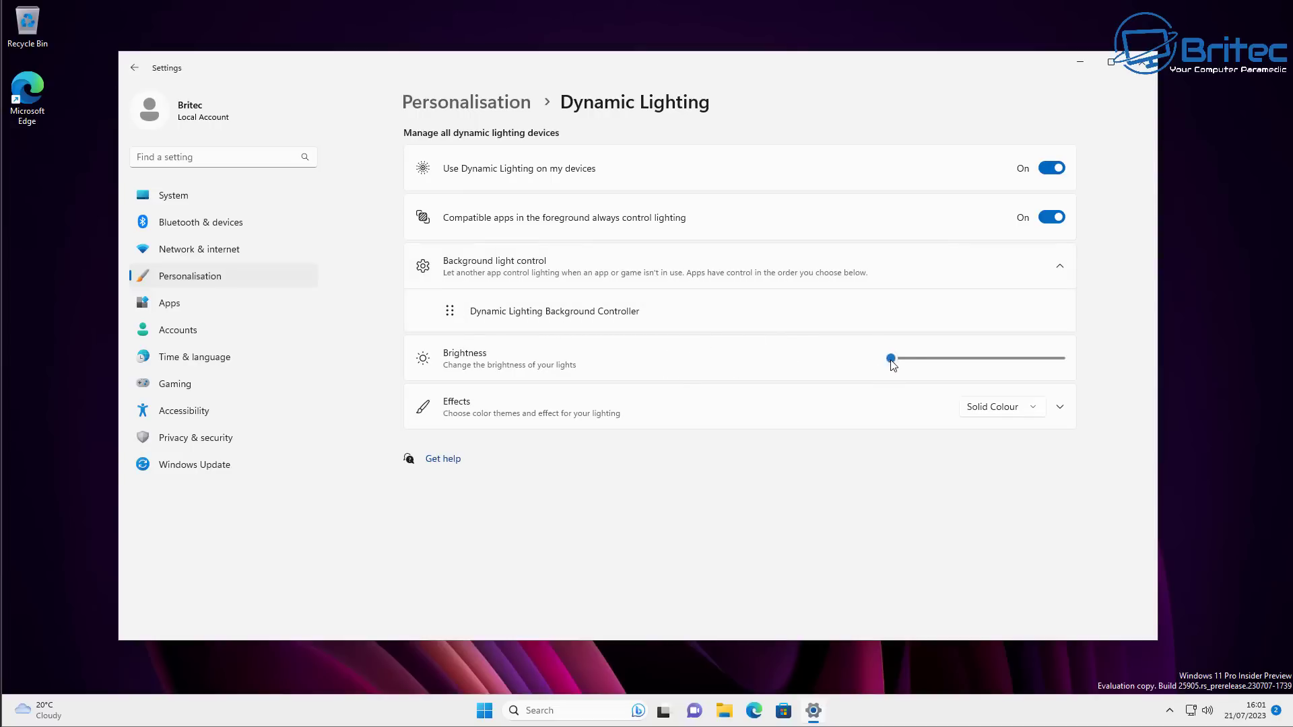
drag(892, 360, 867, 377)
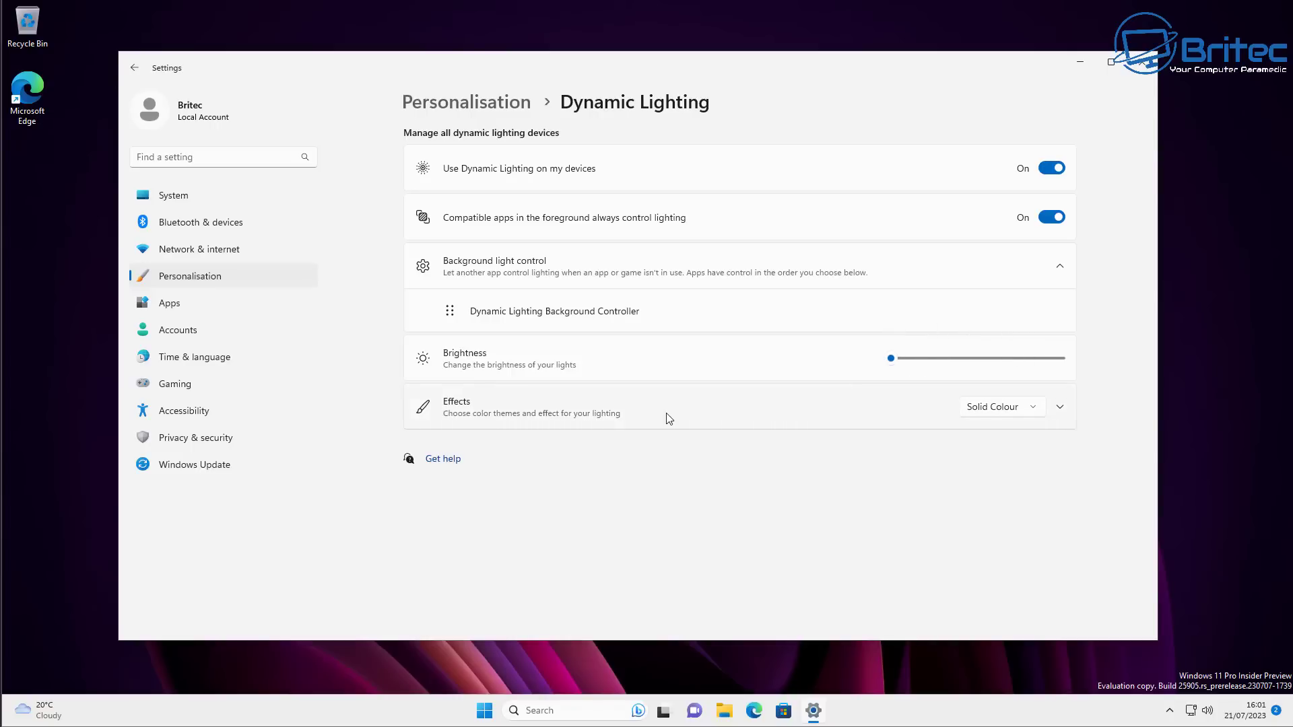
click(690, 417)
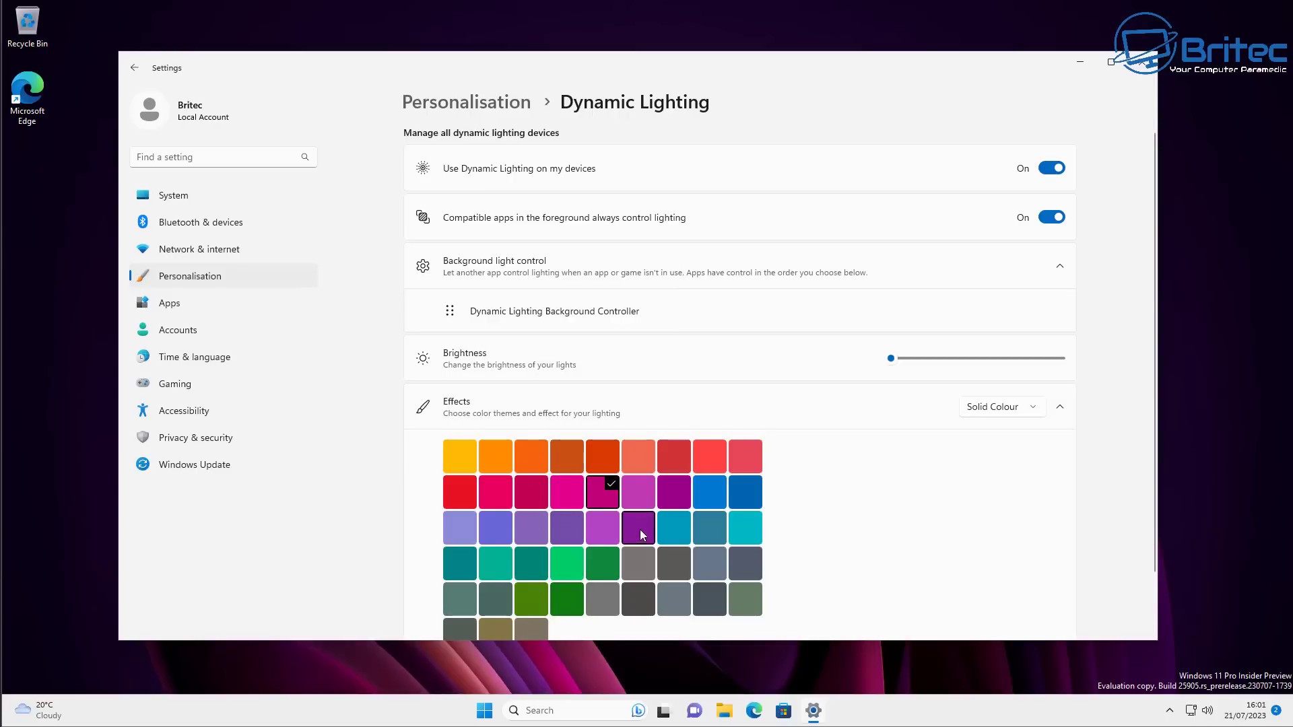
- Set a purple Breathing lighting effect with faster speed, then go back to System
click(604, 523)
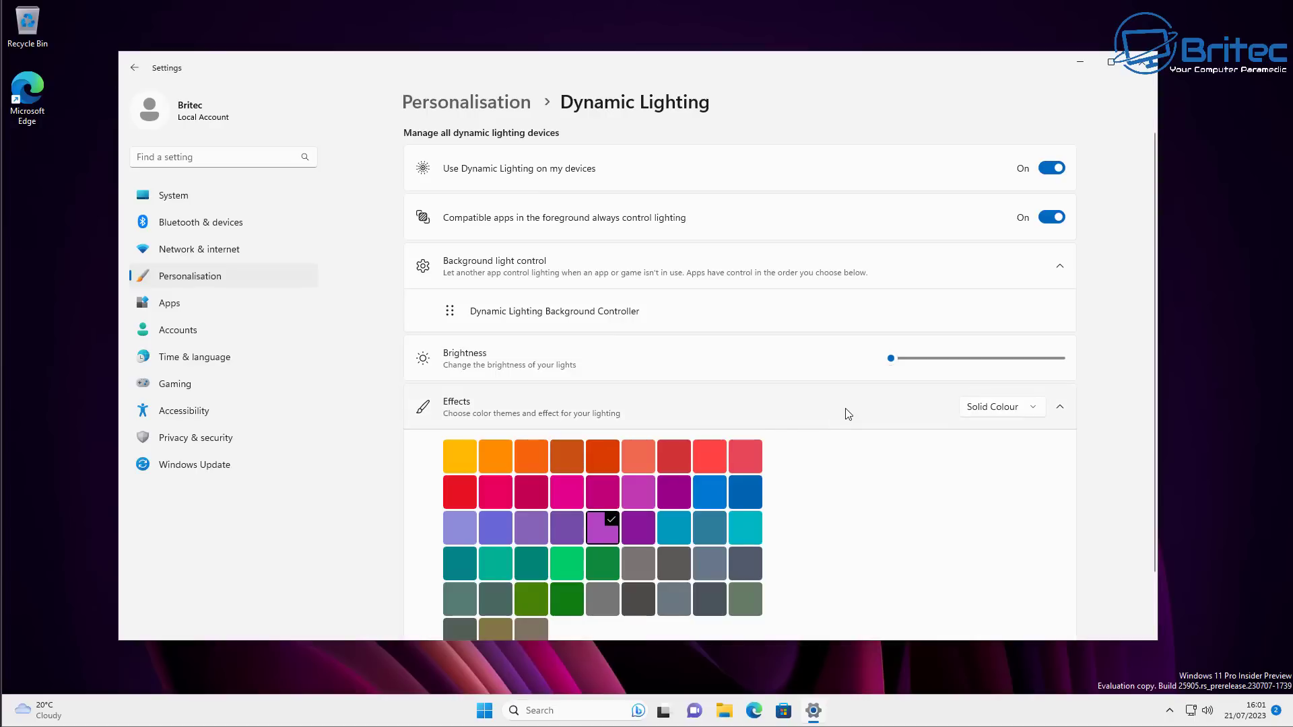
click(1032, 412)
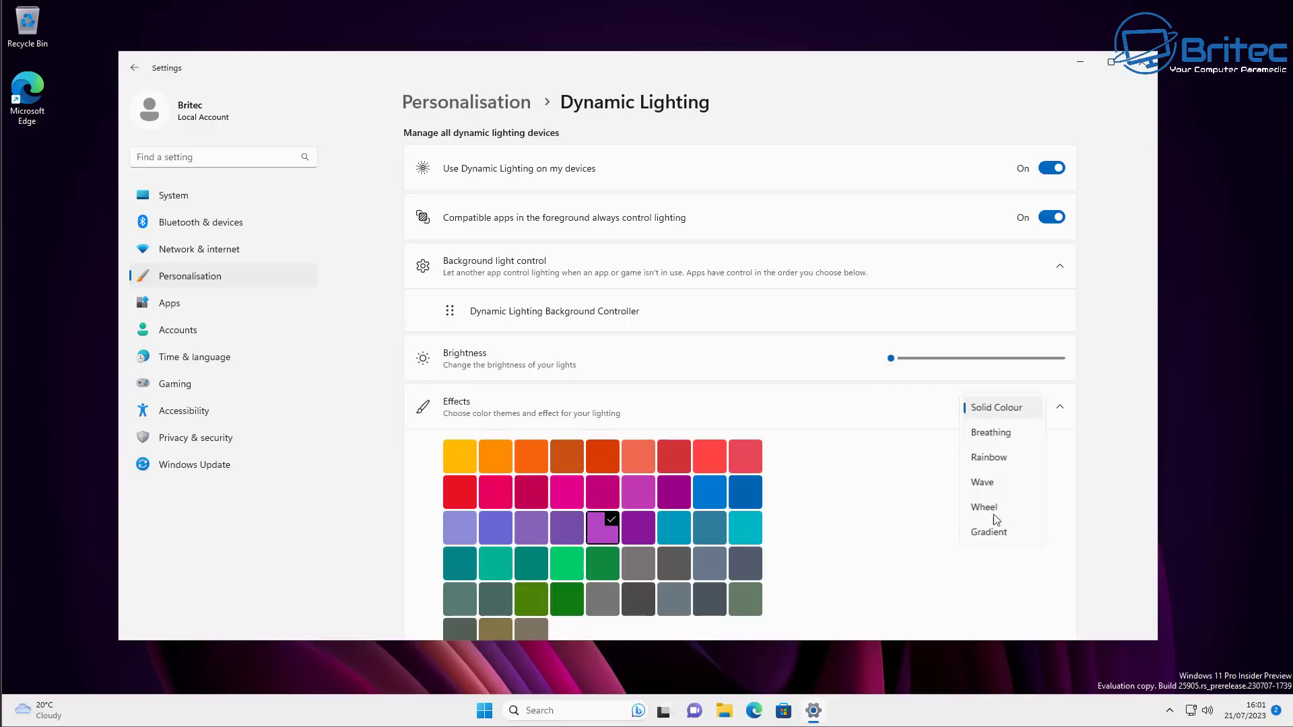
click(991, 434)
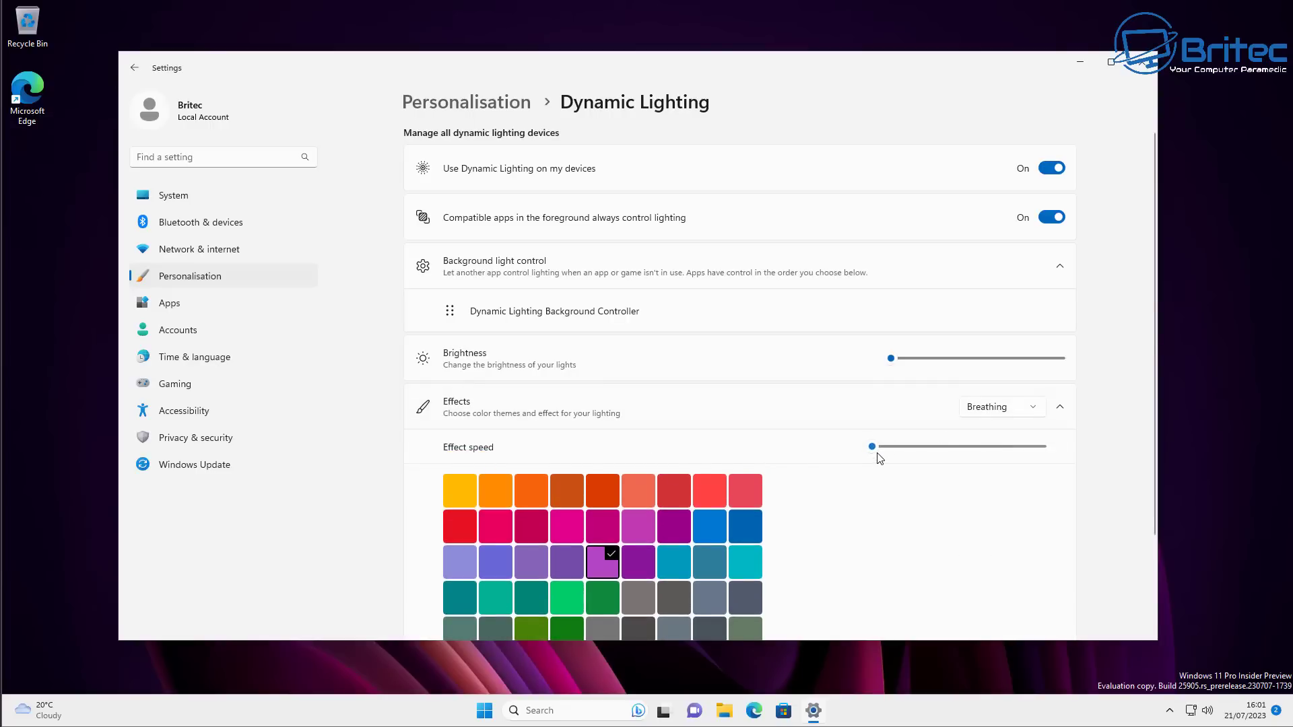
mouse_move(880, 449)
drag(879, 448, 915, 449)
scroll(1028, 466, down, 2)
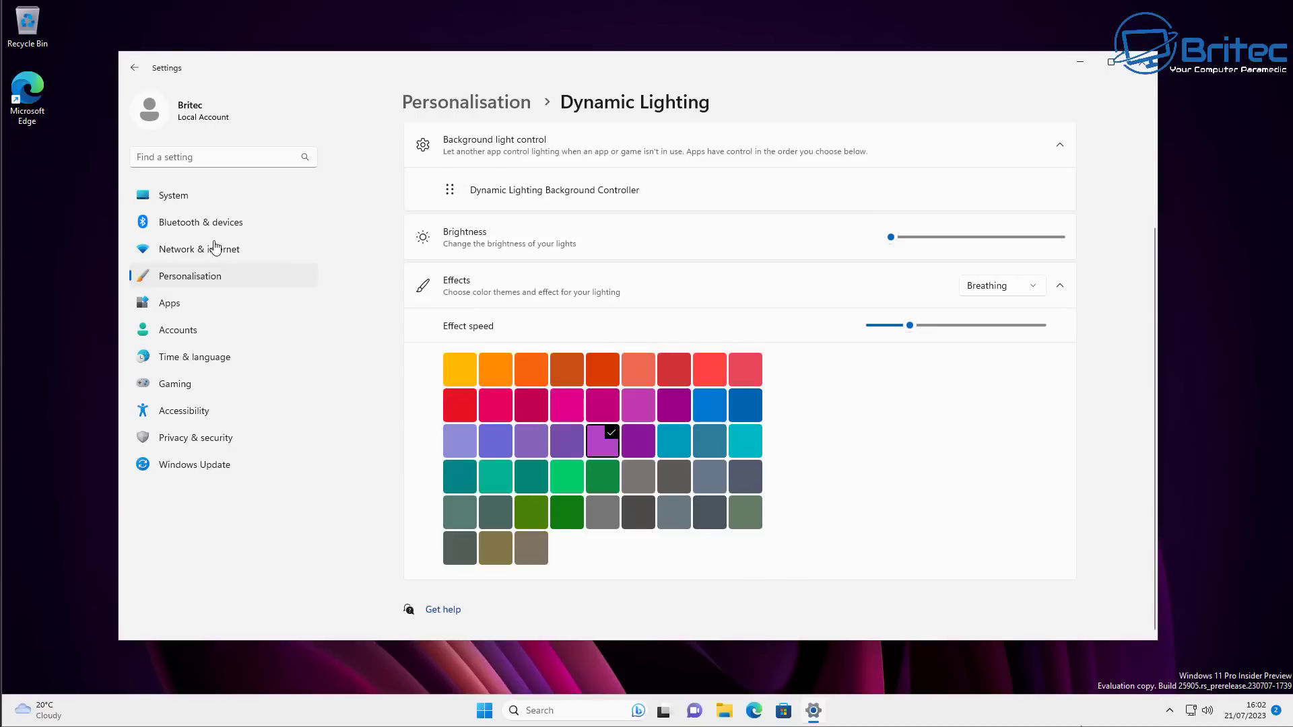
click(189, 194)
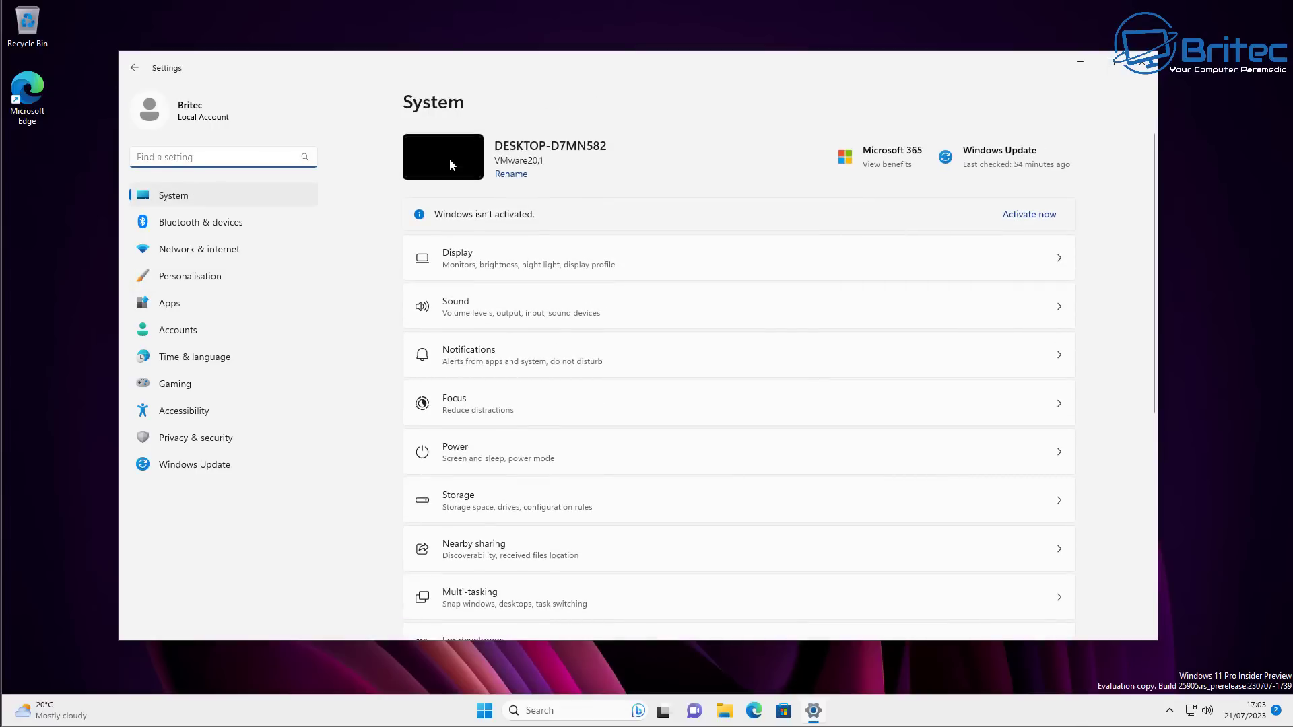
- Search 'disk' to reach Disks & volumes and start Create VHD
text(disk)
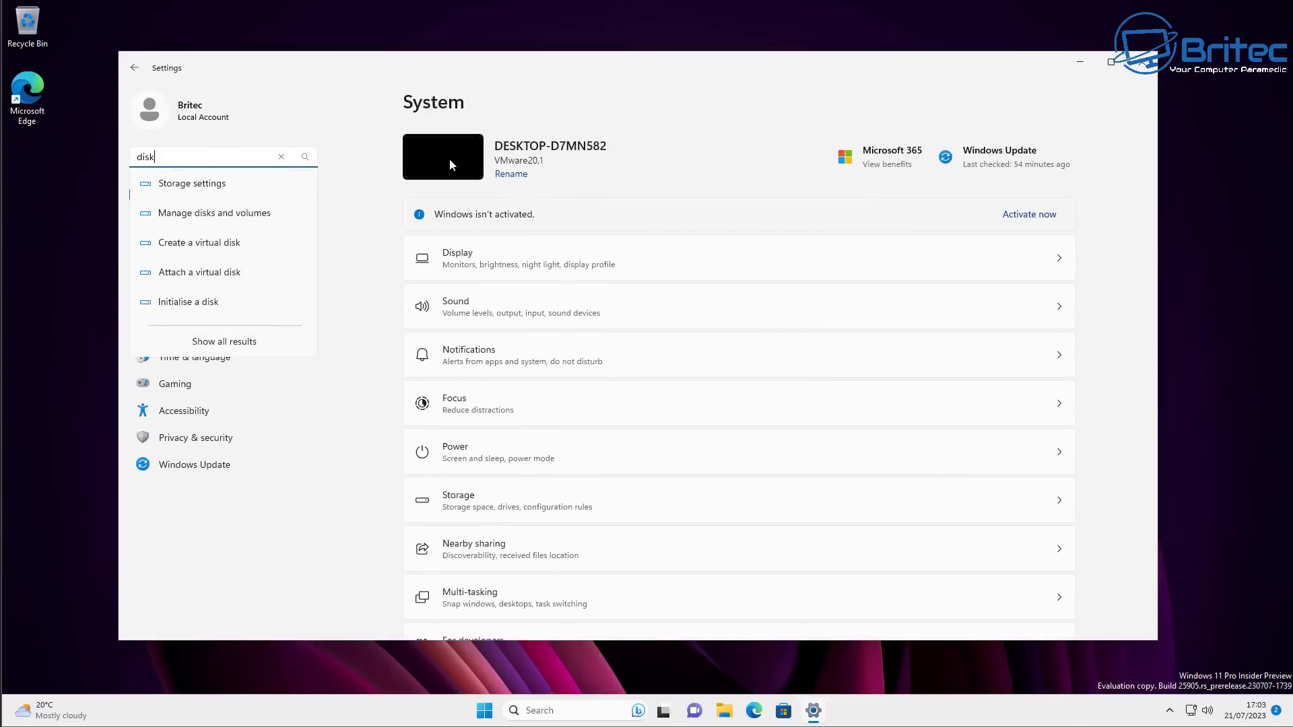
click(225, 285)
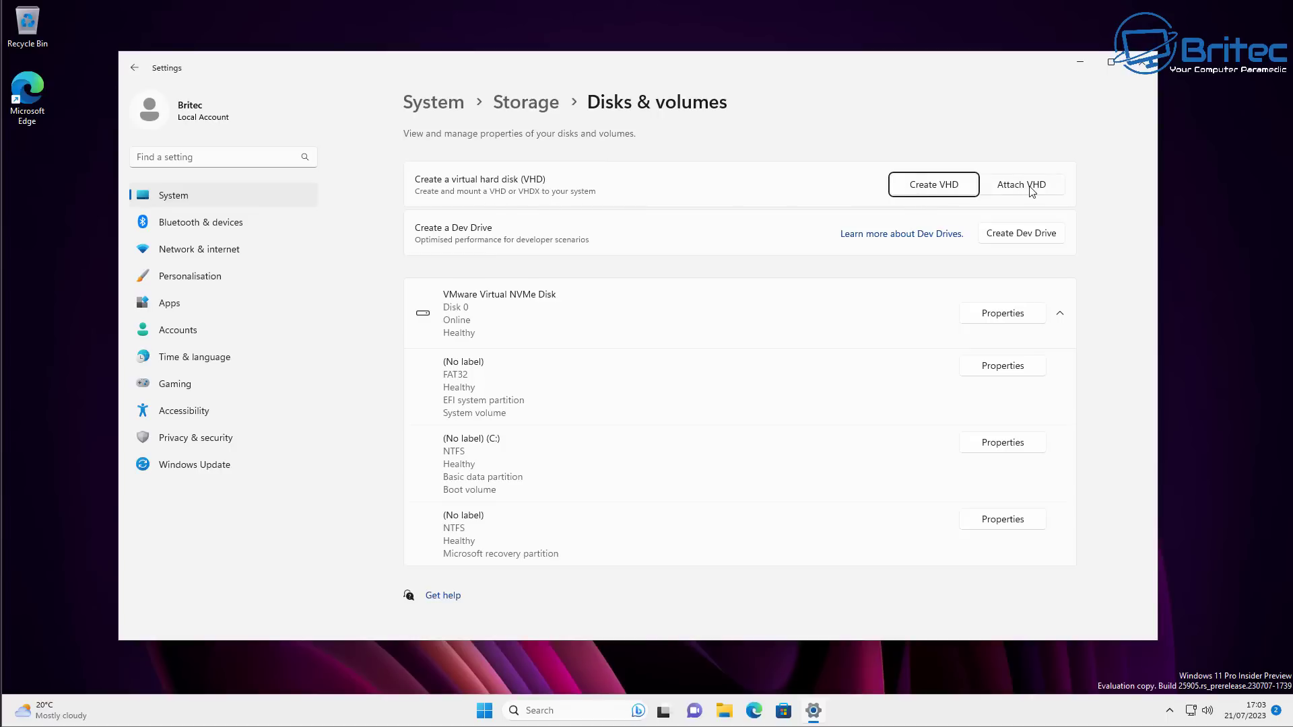
click(942, 189)
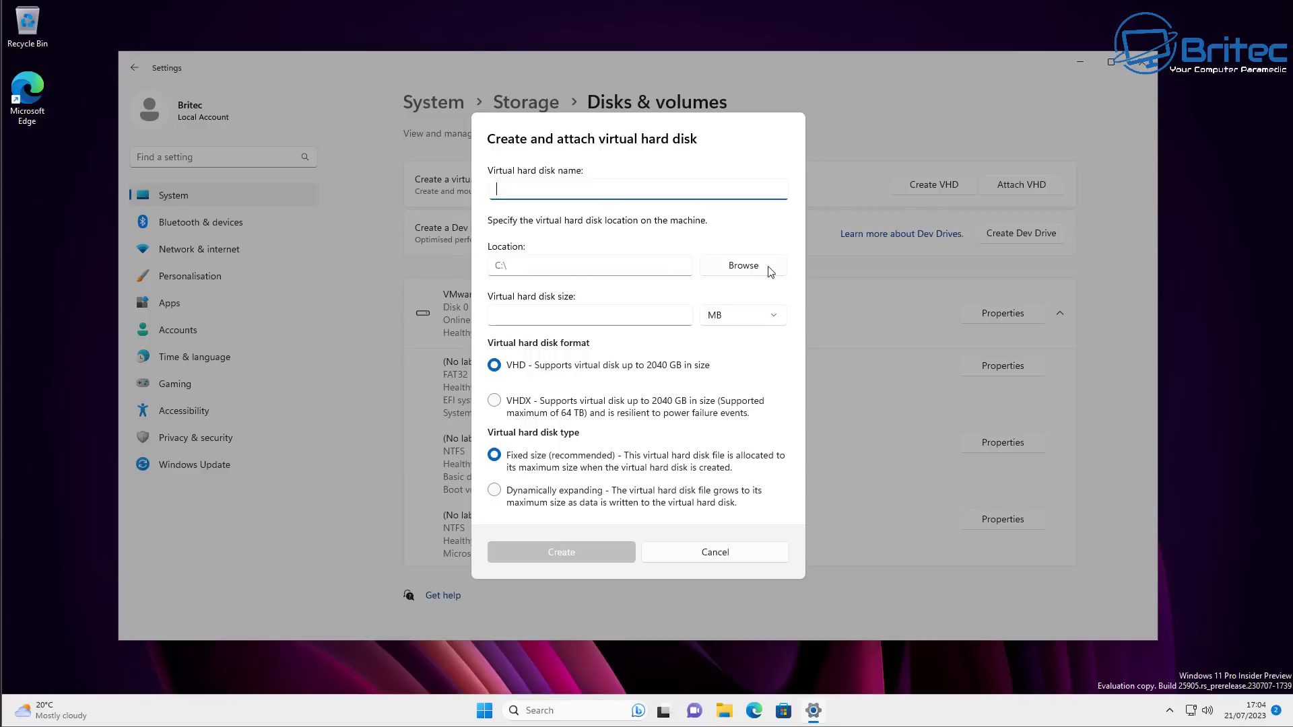
- Try the size units ending on GB, pick VHD and Fixed size, then cancel the dialog
click(758, 319)
click(738, 342)
click(766, 323)
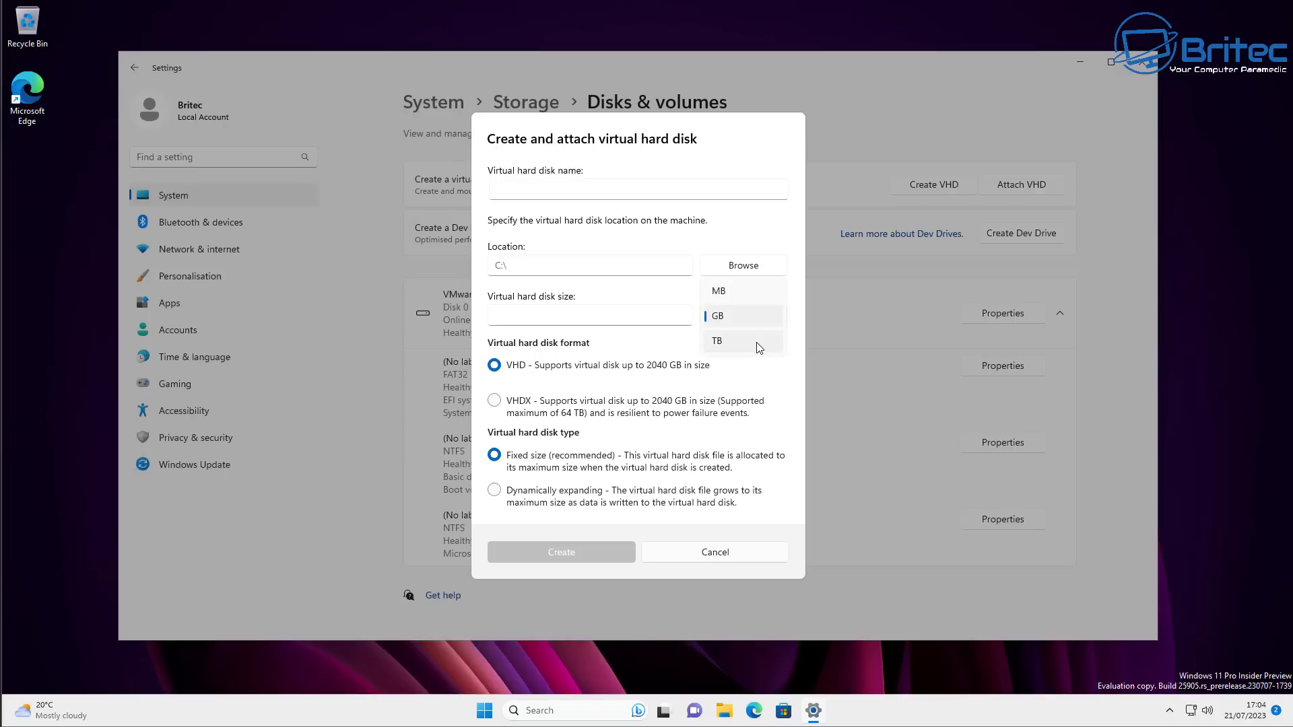
click(757, 342)
click(740, 313)
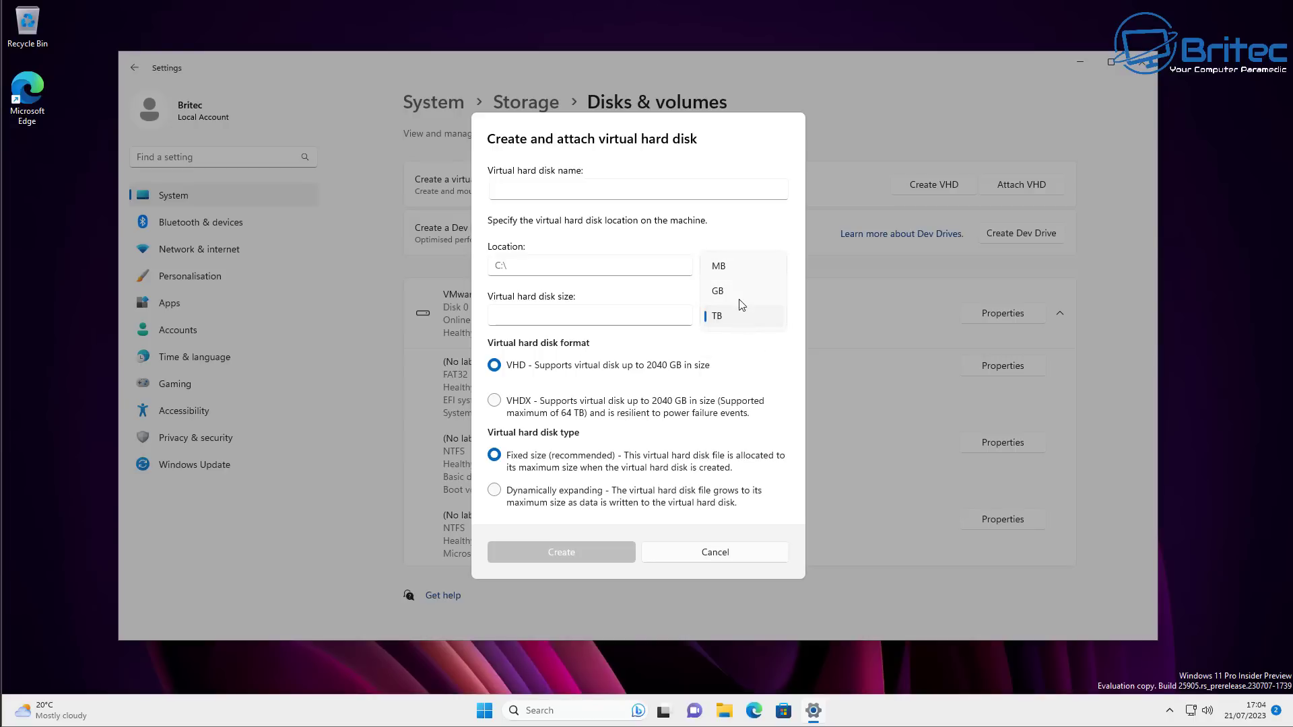
click(739, 290)
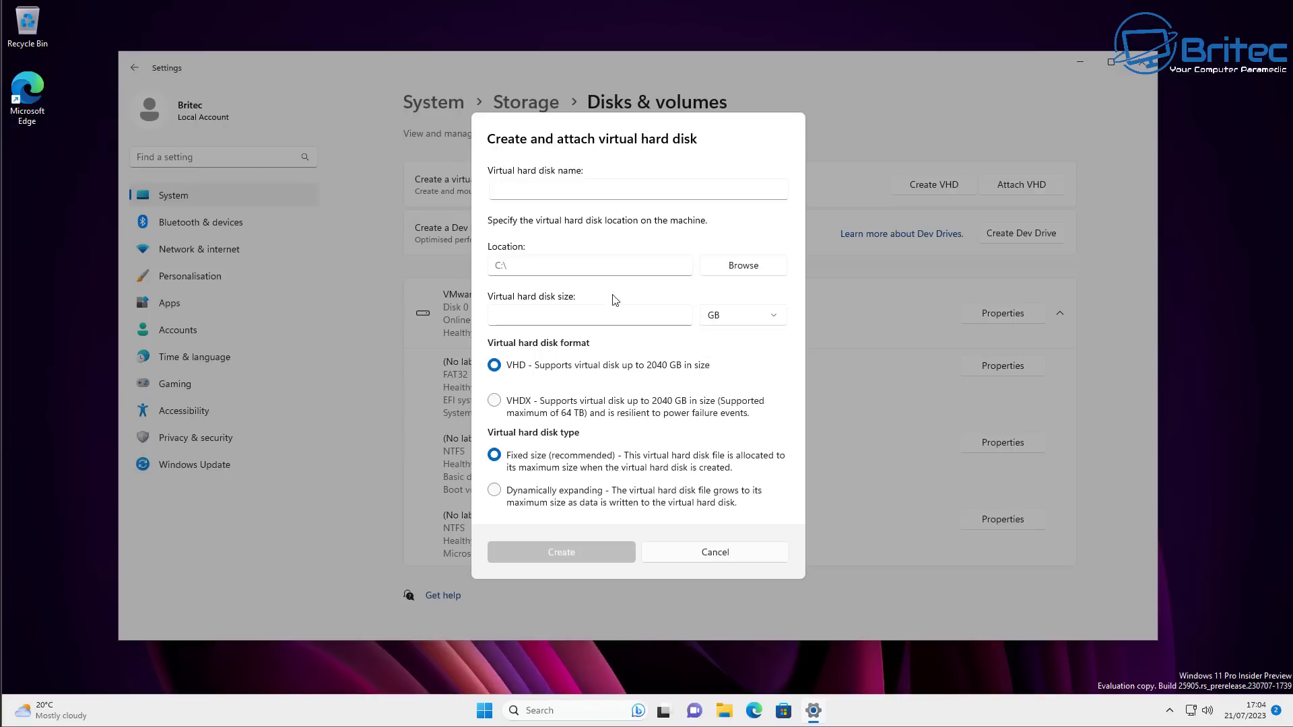
click(533, 316)
click(704, 371)
click(624, 468)
click(715, 552)
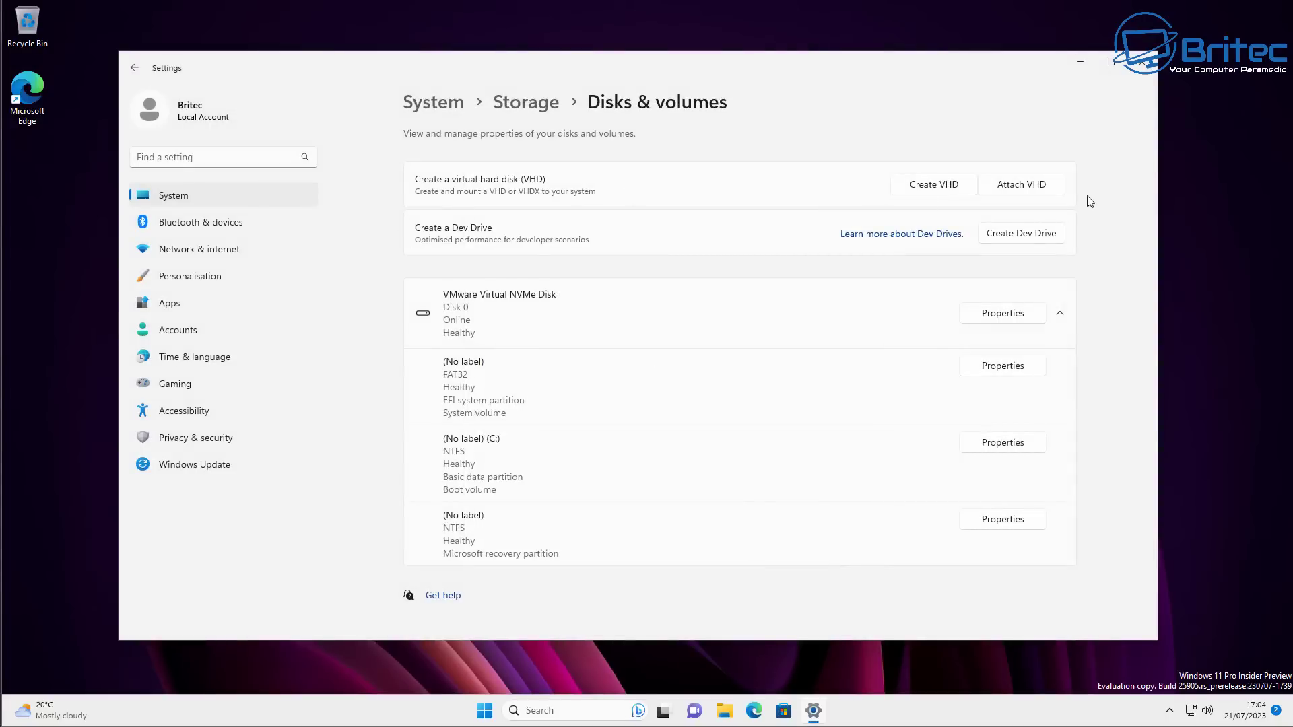
click(1029, 239)
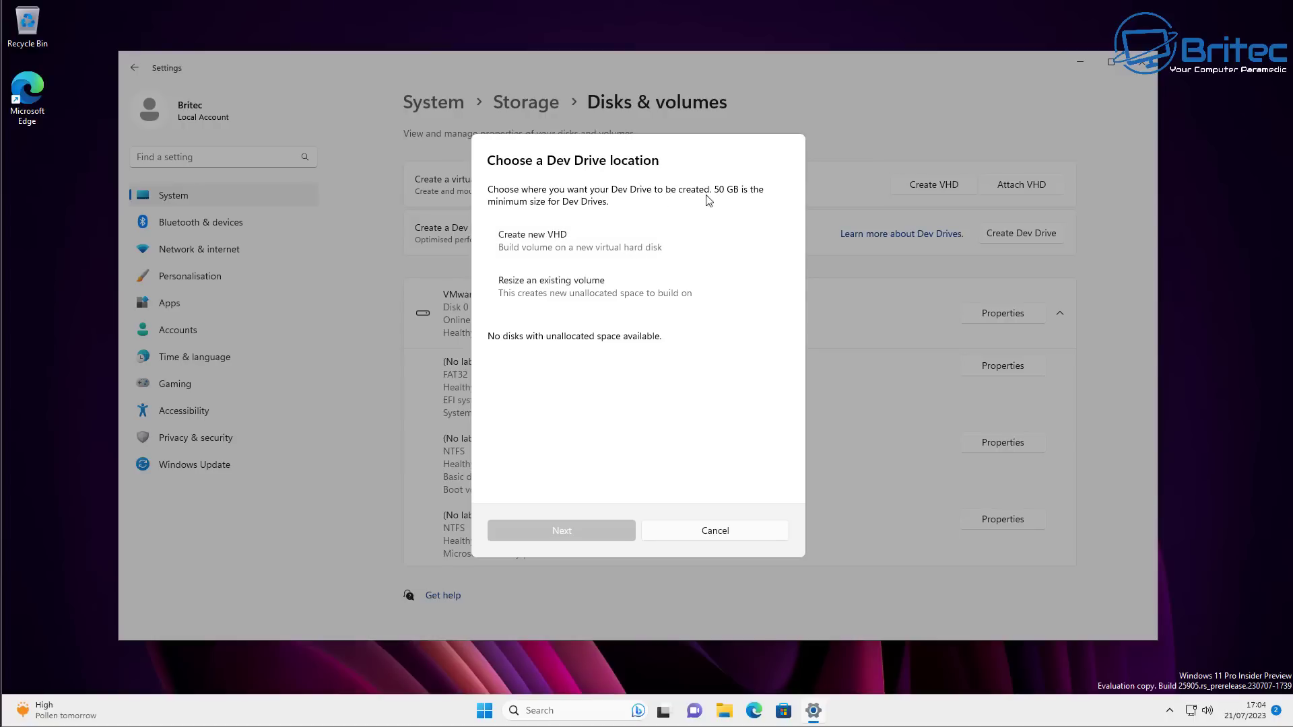
click(589, 240)
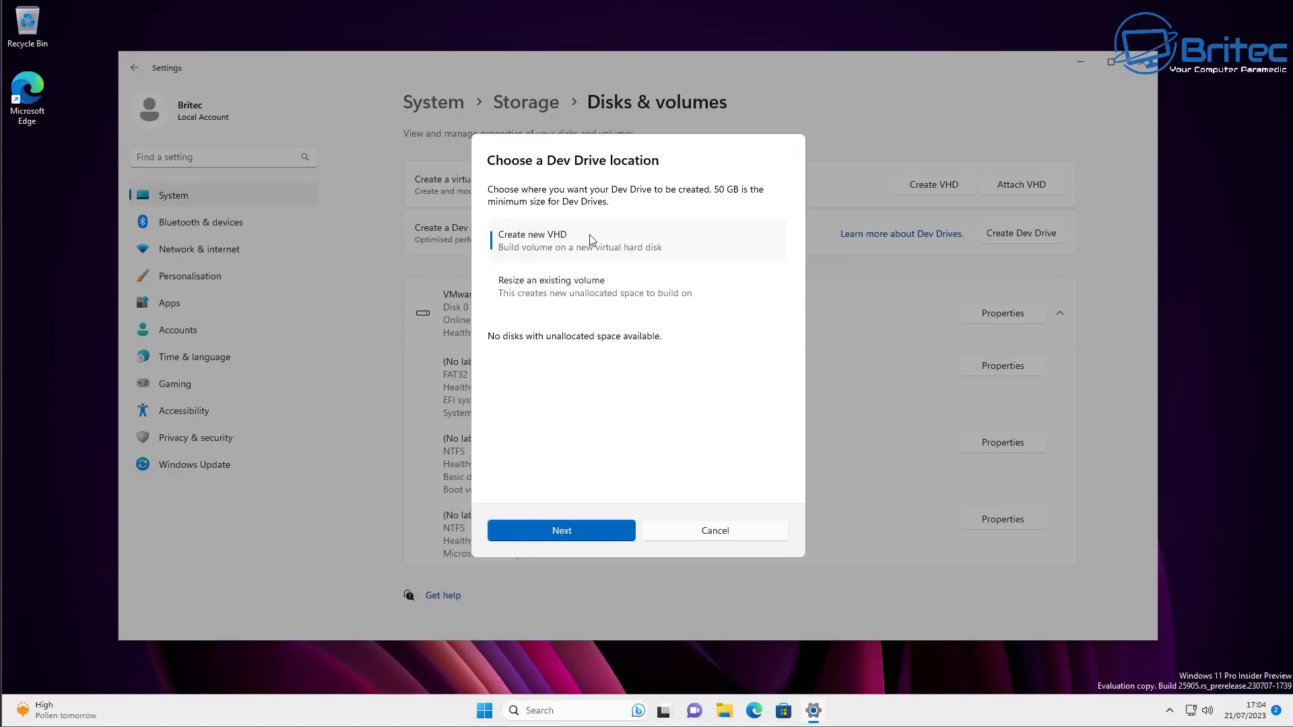
click(580, 531)
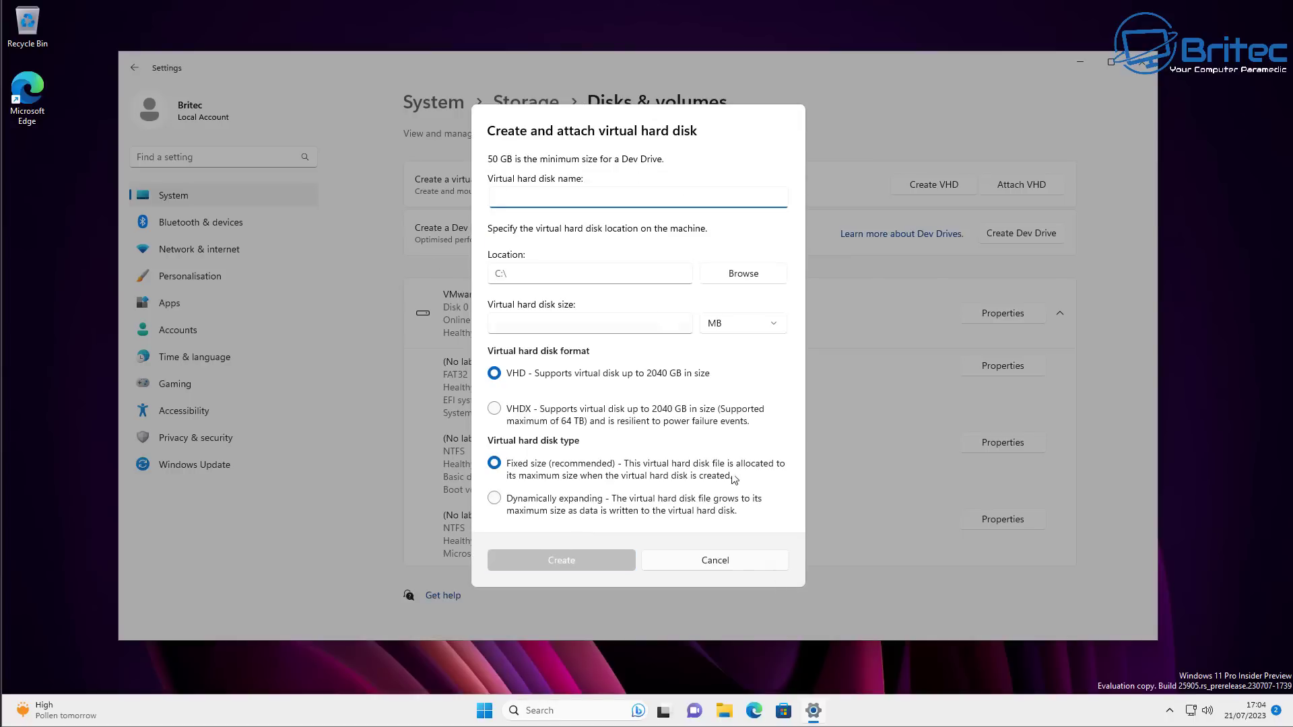
click(745, 563)
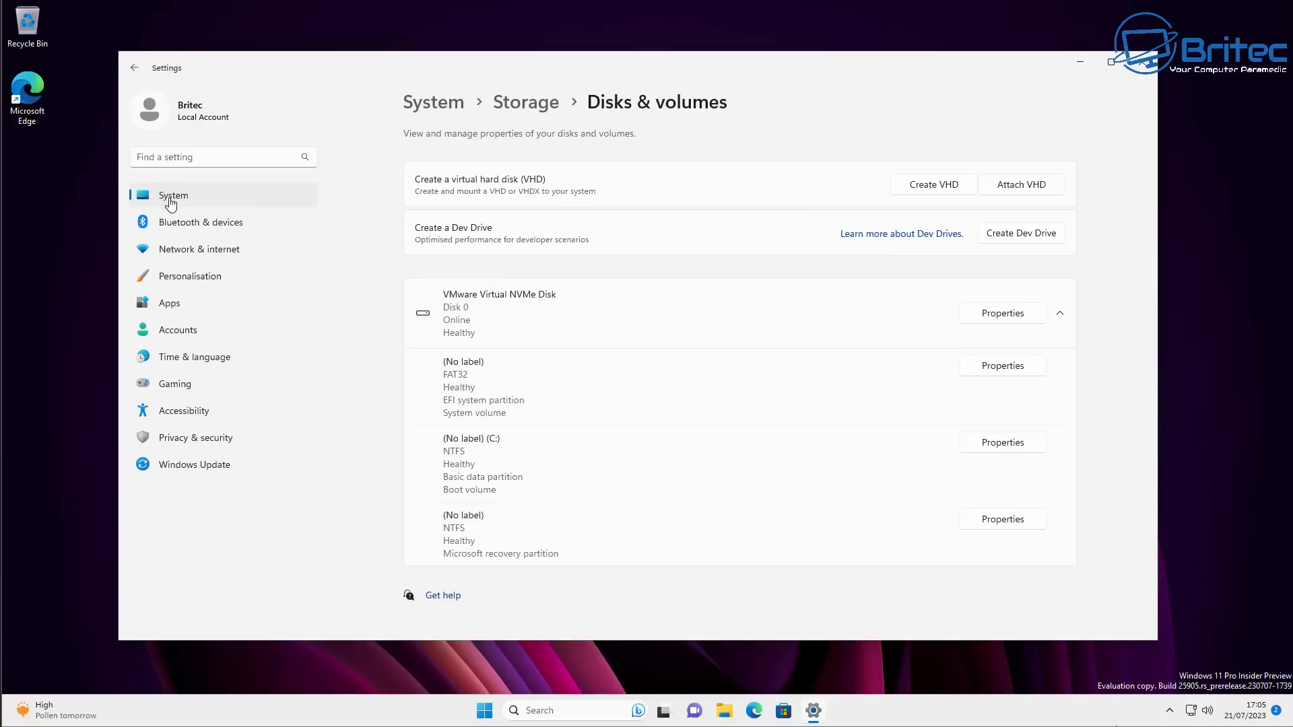
- Move through Privacy & security and Windows Update, then open System › Recovery
click(208, 439)
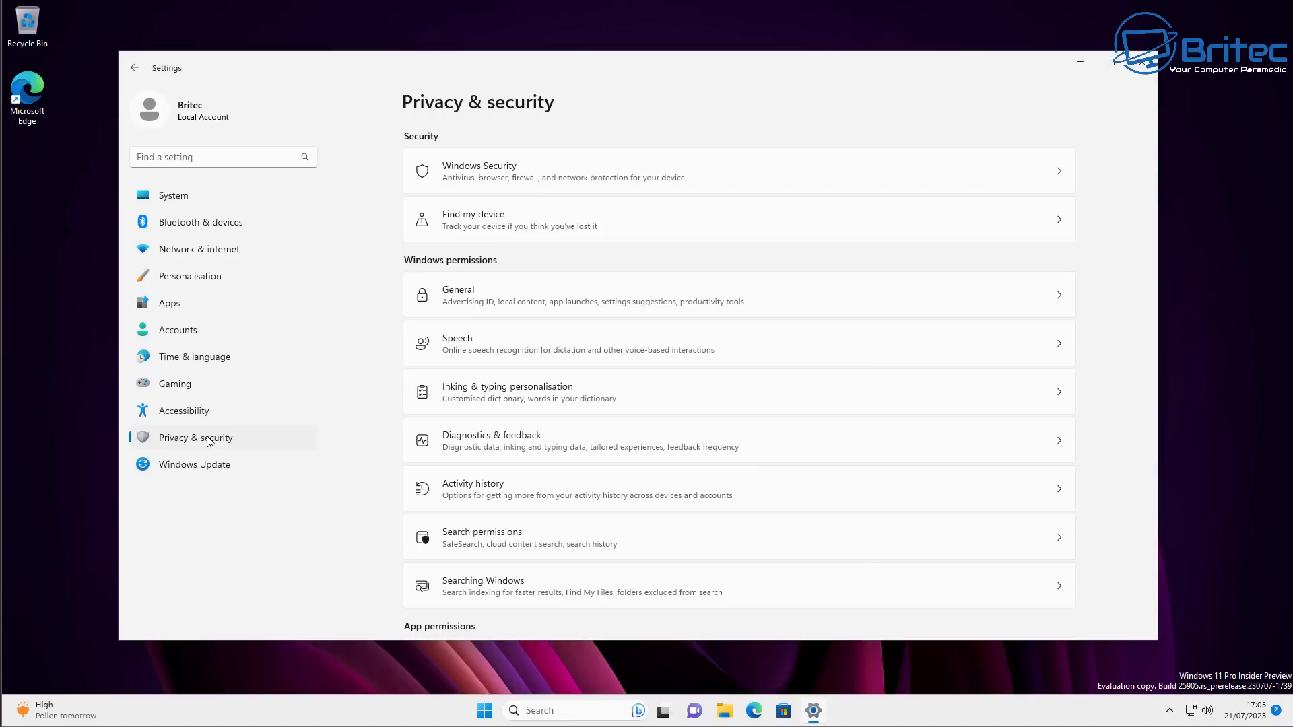
scroll(707, 411, down, 6)
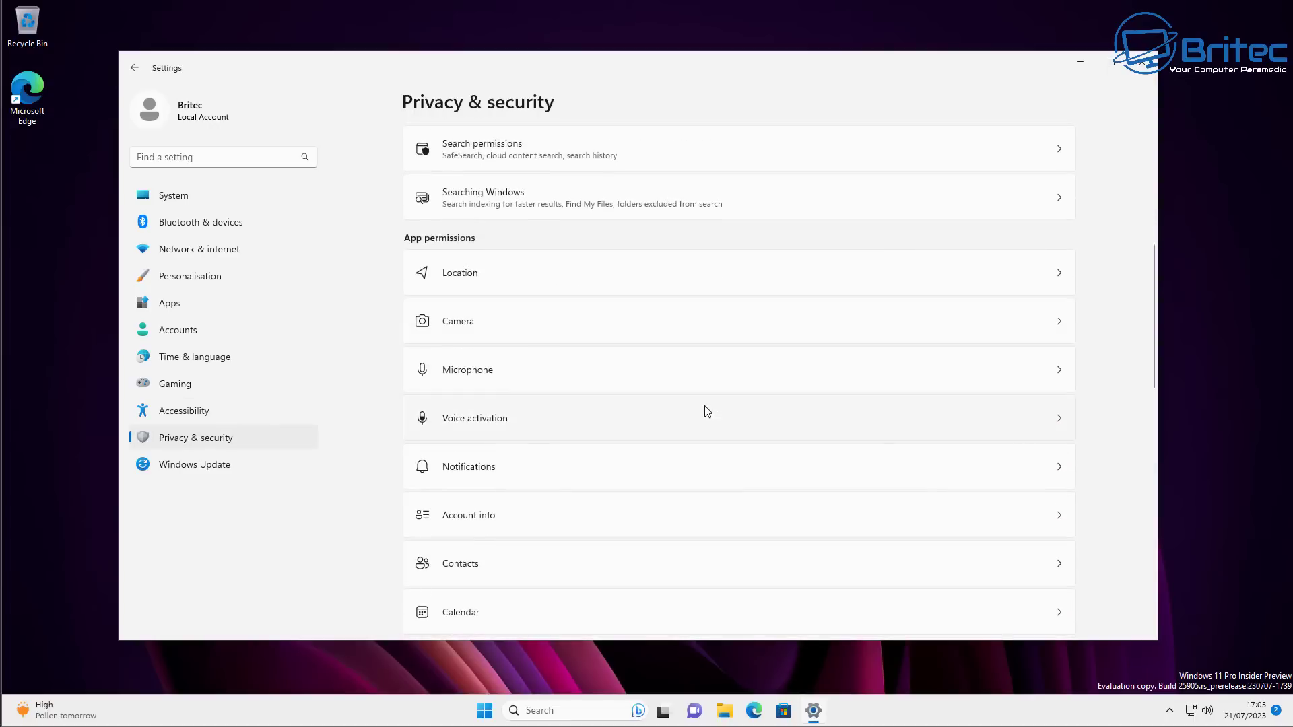
scroll(707, 410, up, 6)
click(202, 465)
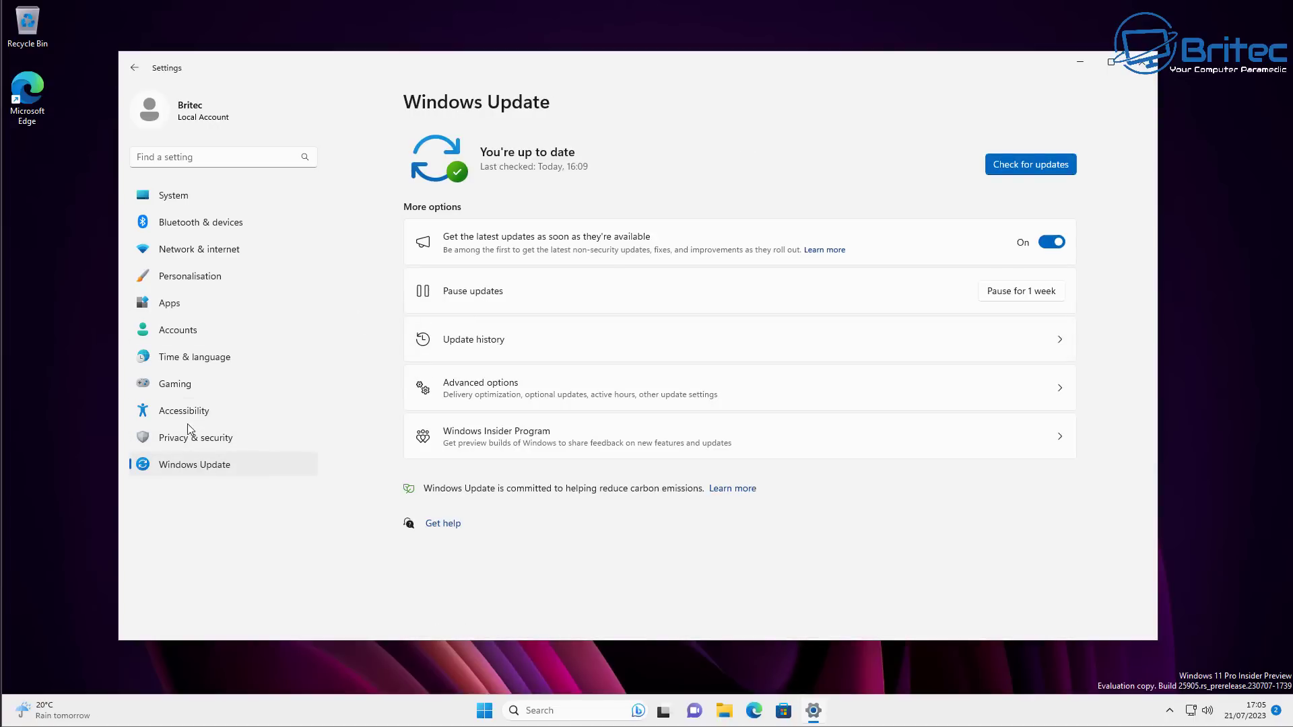
click(188, 188)
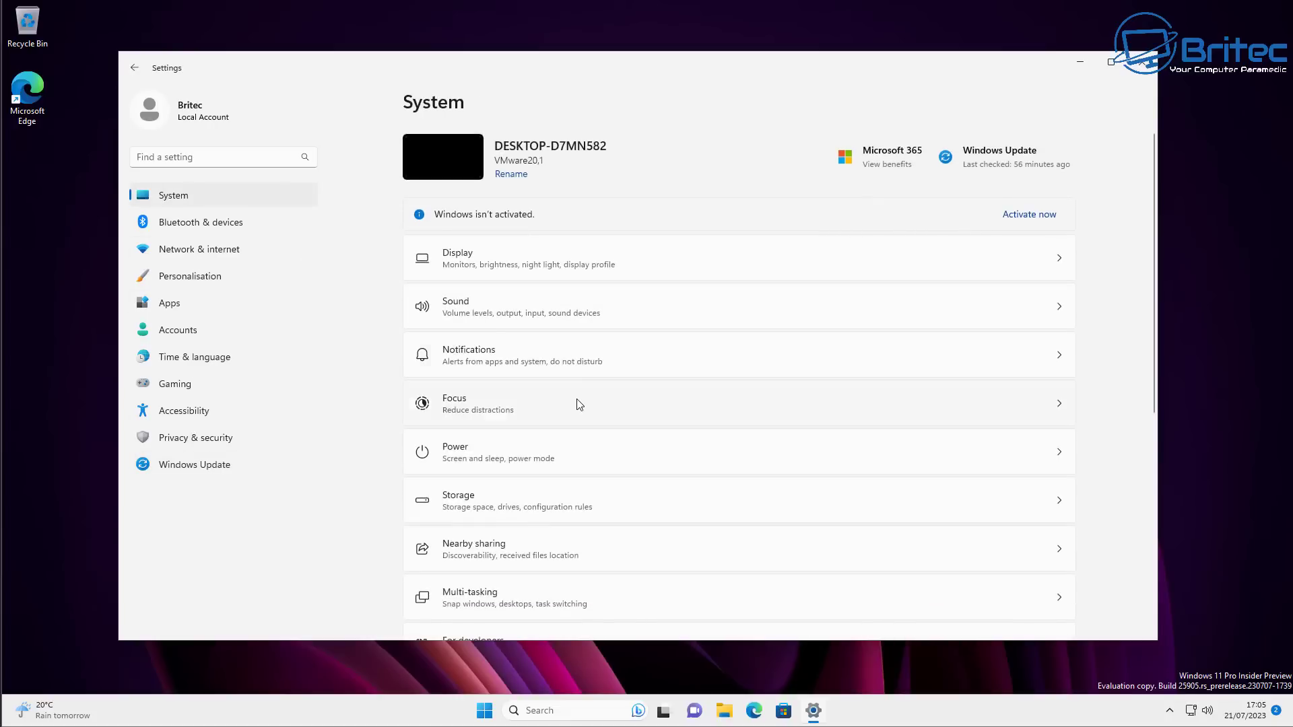
scroll(577, 417, down, 5)
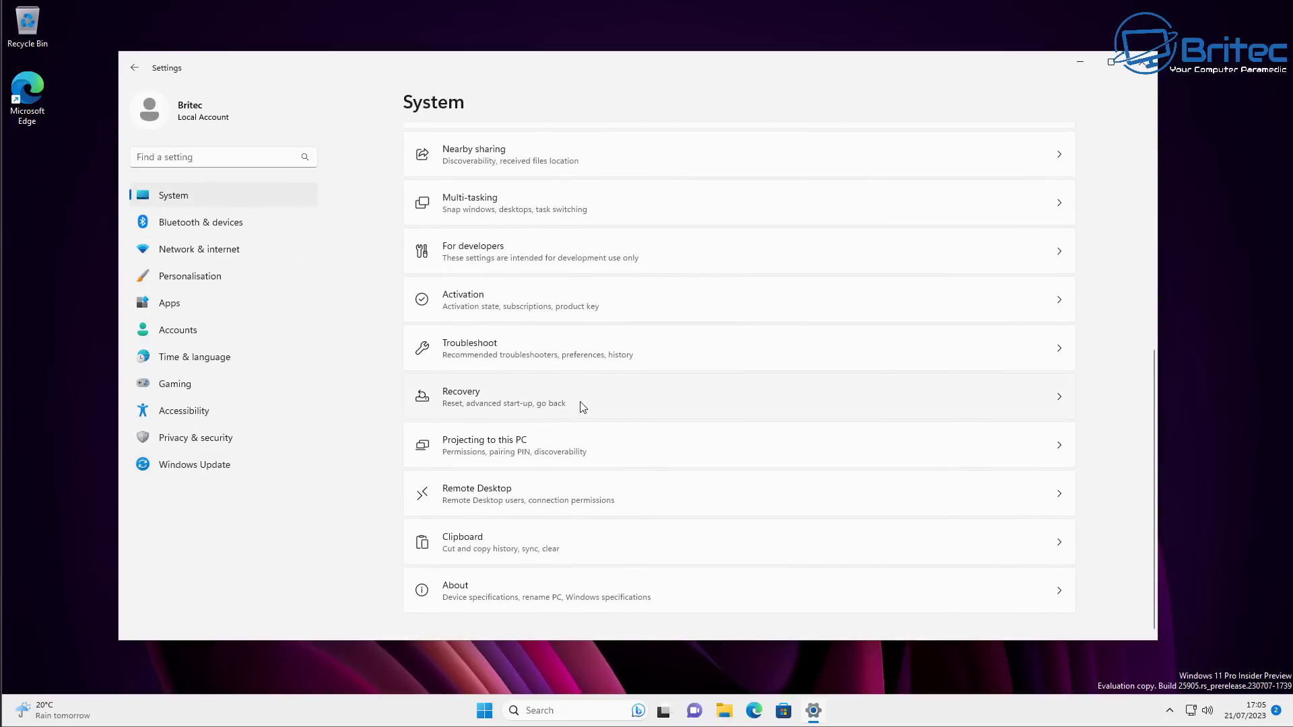
click(582, 407)
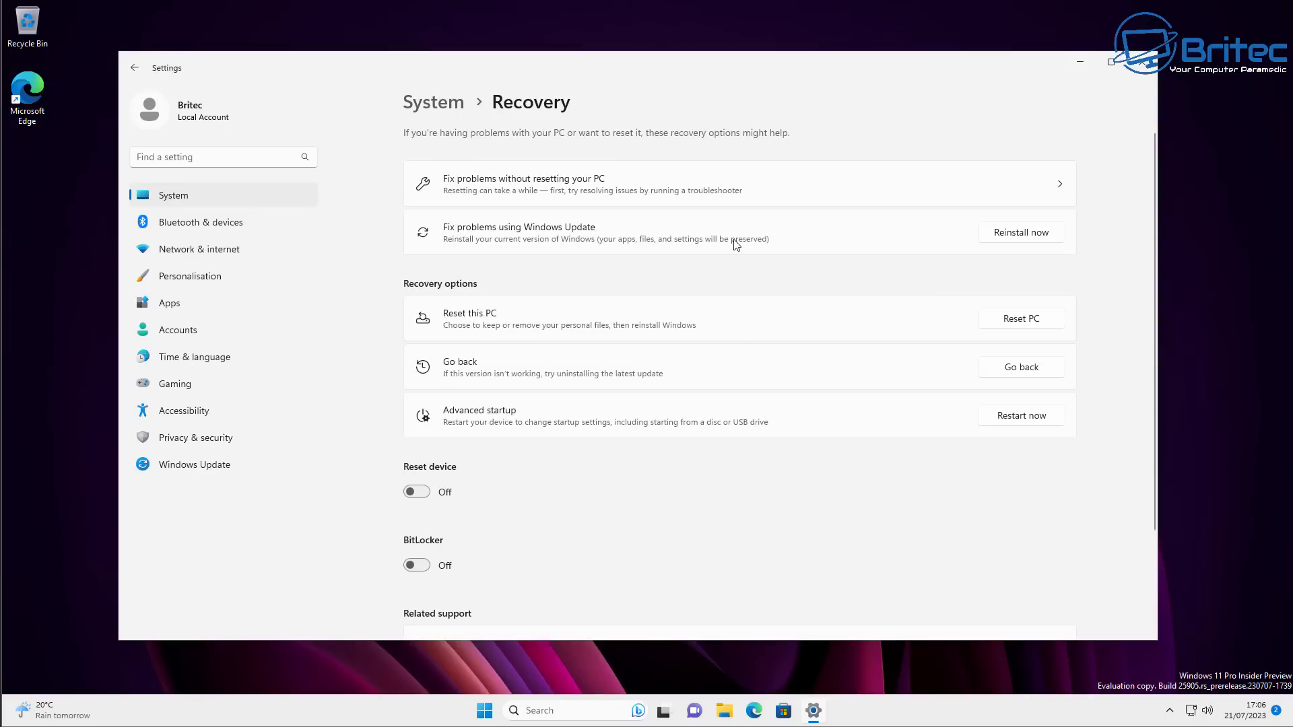
click(1022, 237)
drag(579, 232, 603, 231)
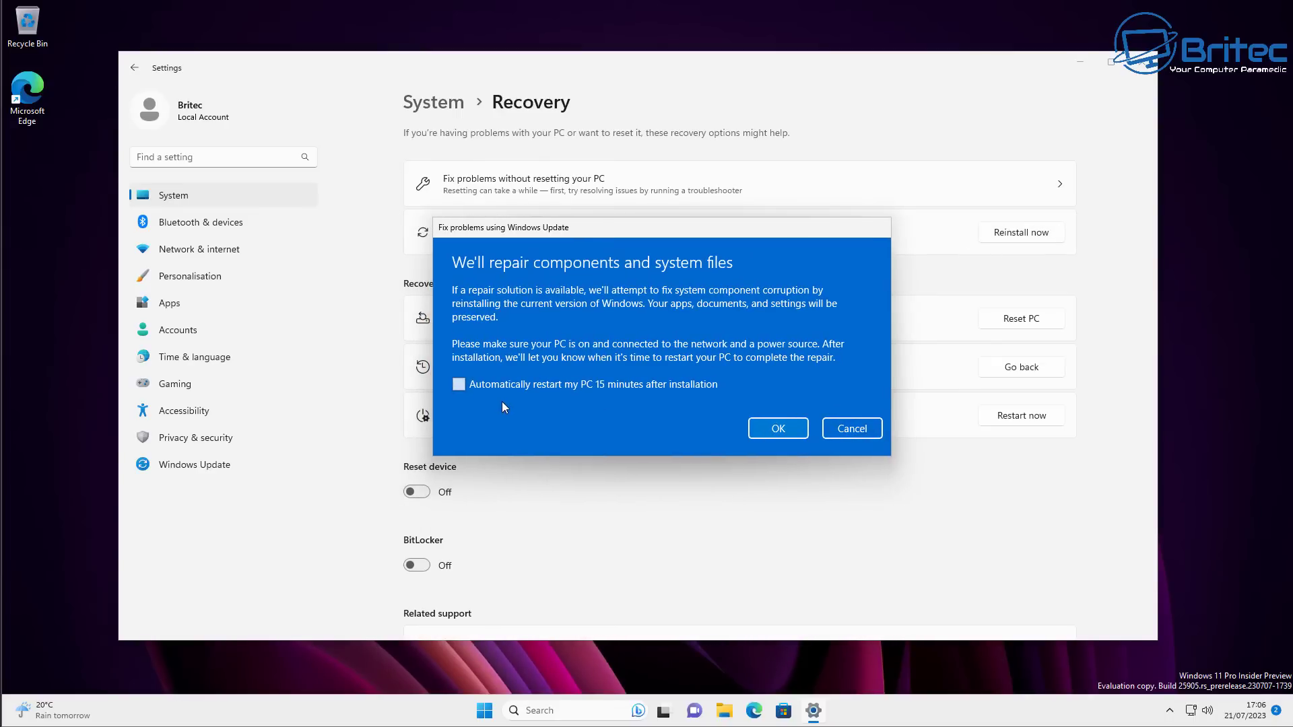
drag(625, 237, 625, 285)
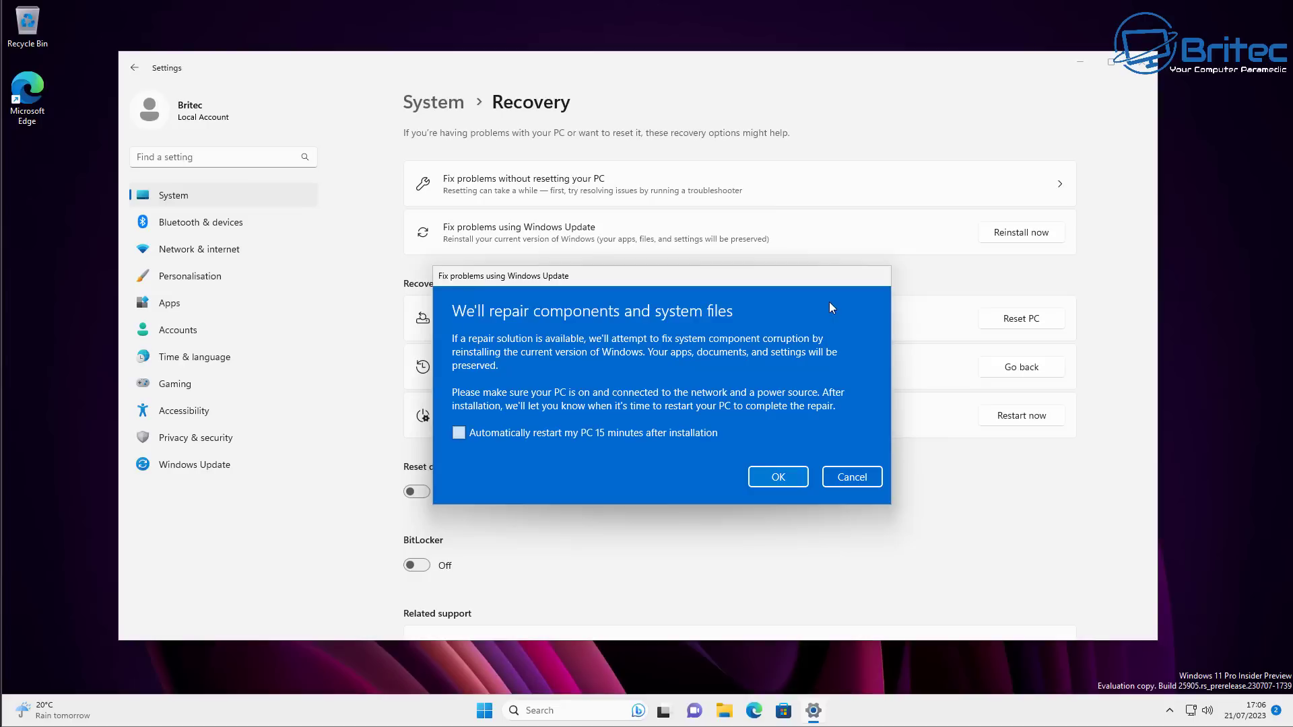
click(860, 480)
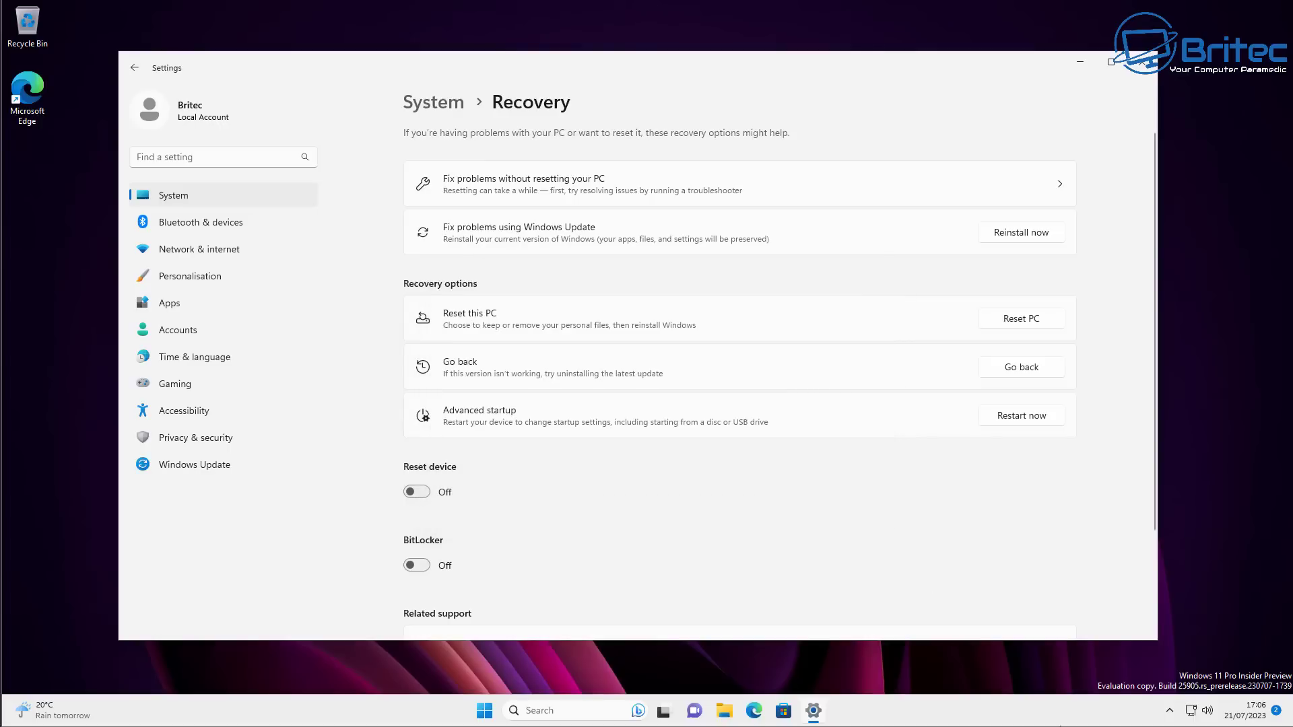
- Close the Settings window, returning to the desktop
click(1141, 62)
key(super)
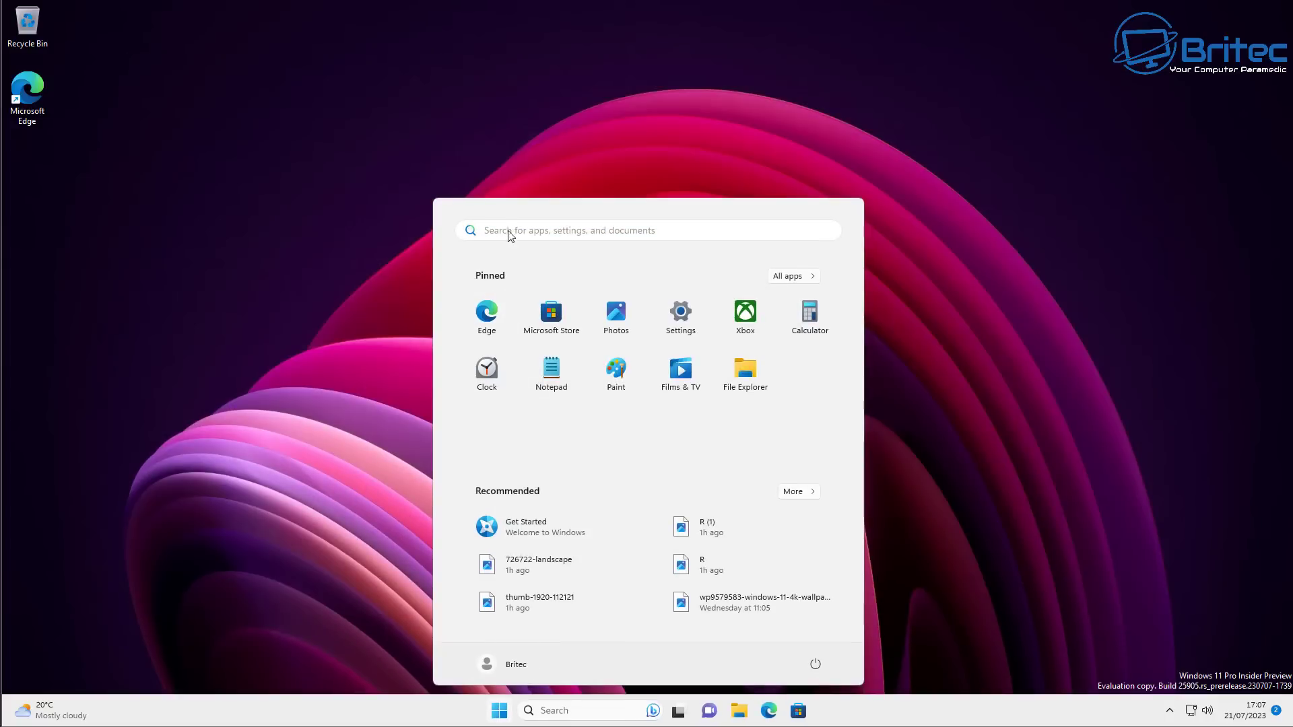
key(super)
- Search 'back' to launch Windows Backup, centre it, review its backup options, then close it
key(super+s)
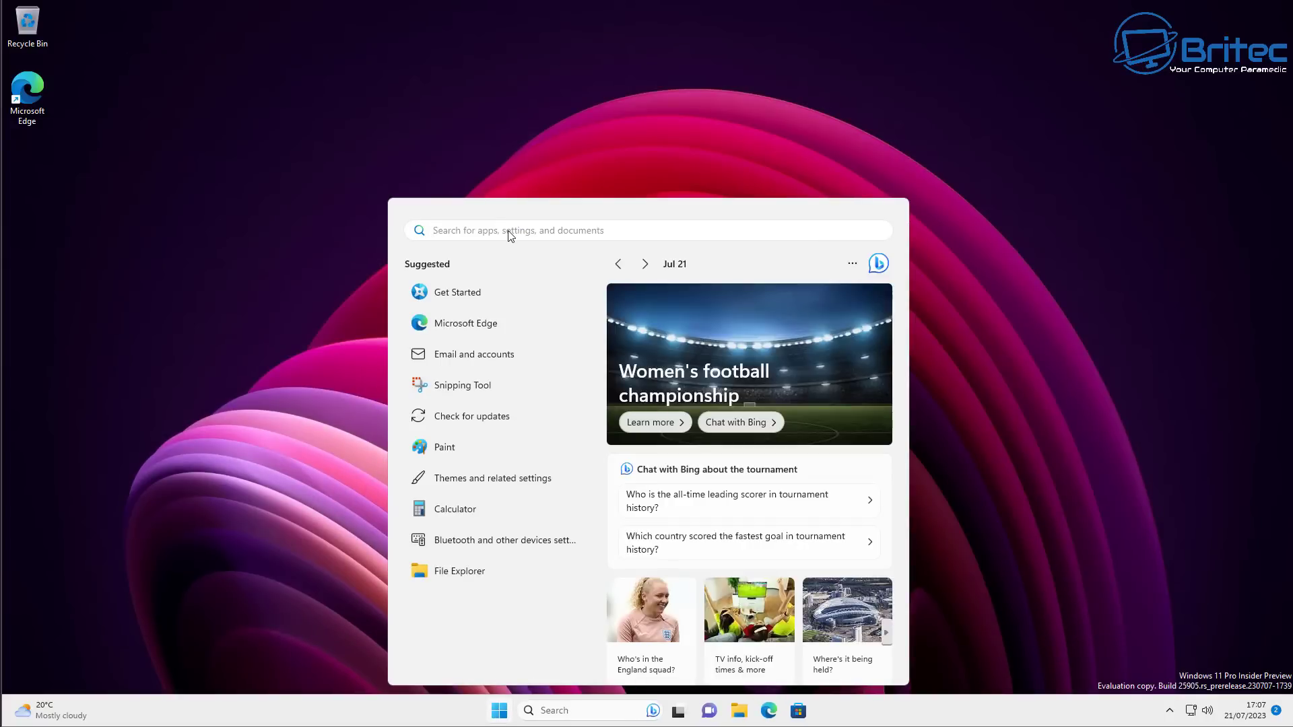
text(back)
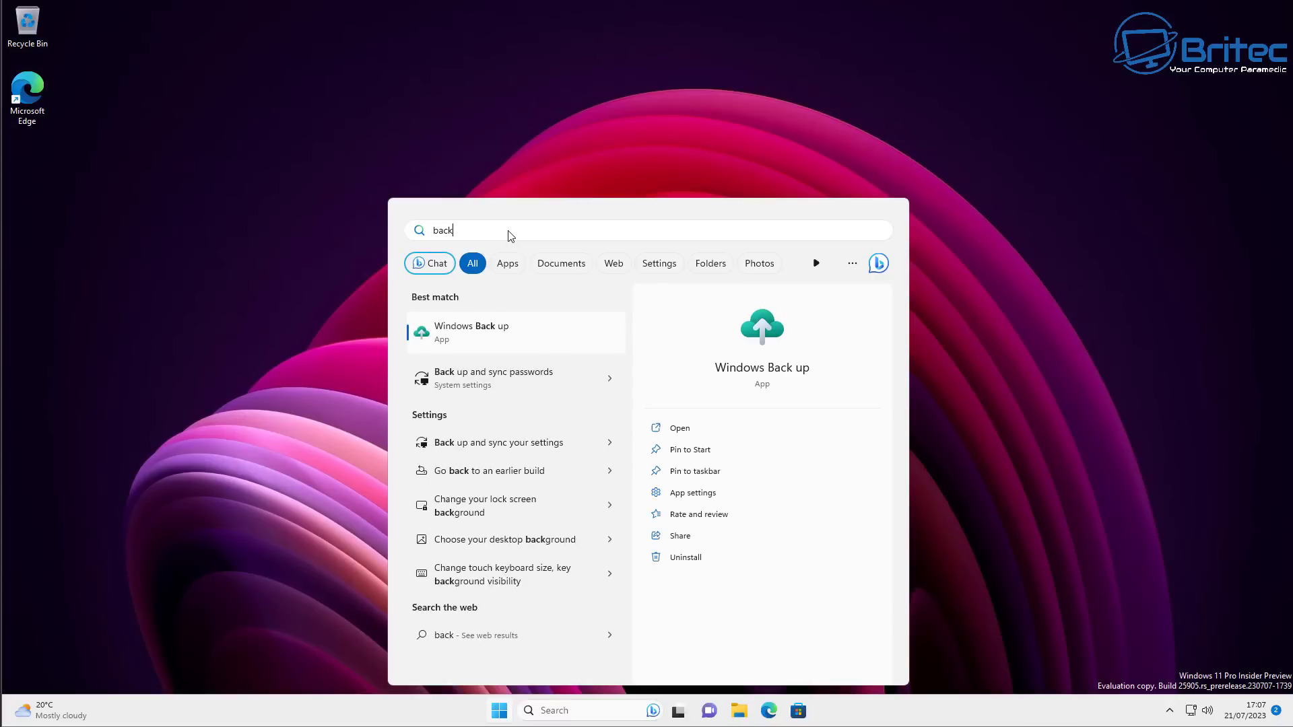
click(500, 345)
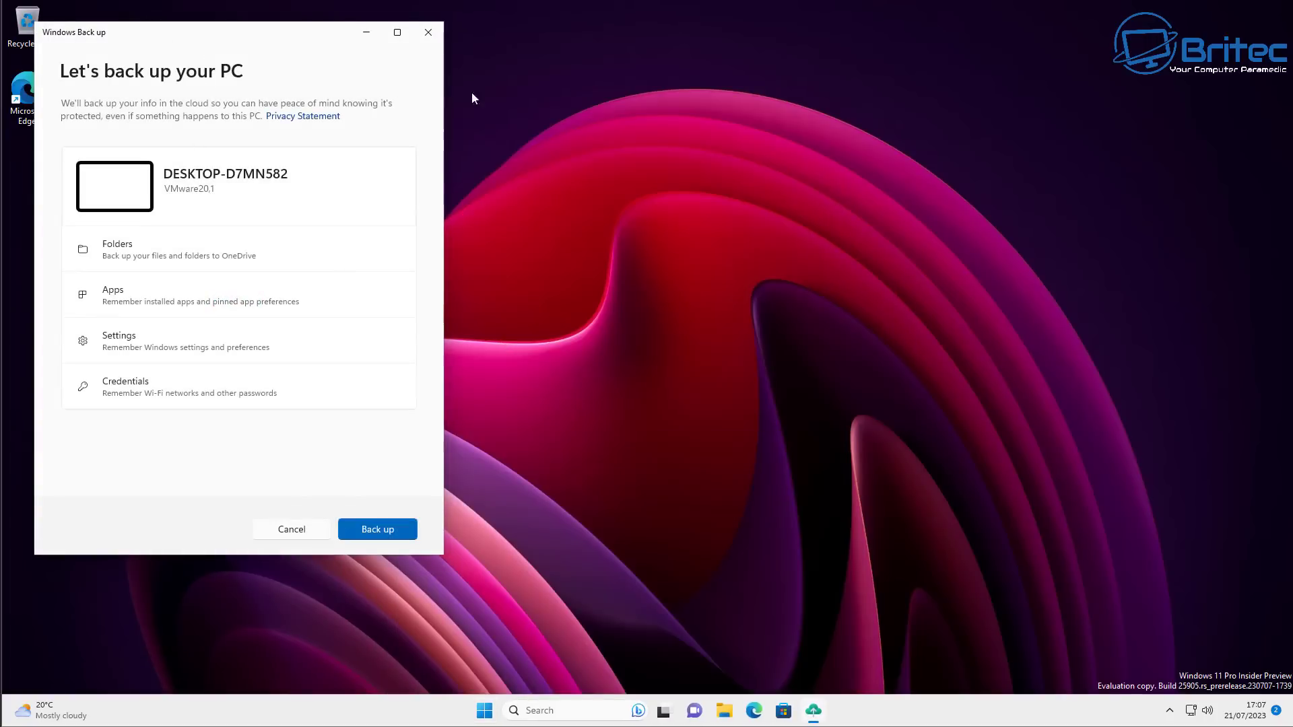
drag(215, 34, 608, 92)
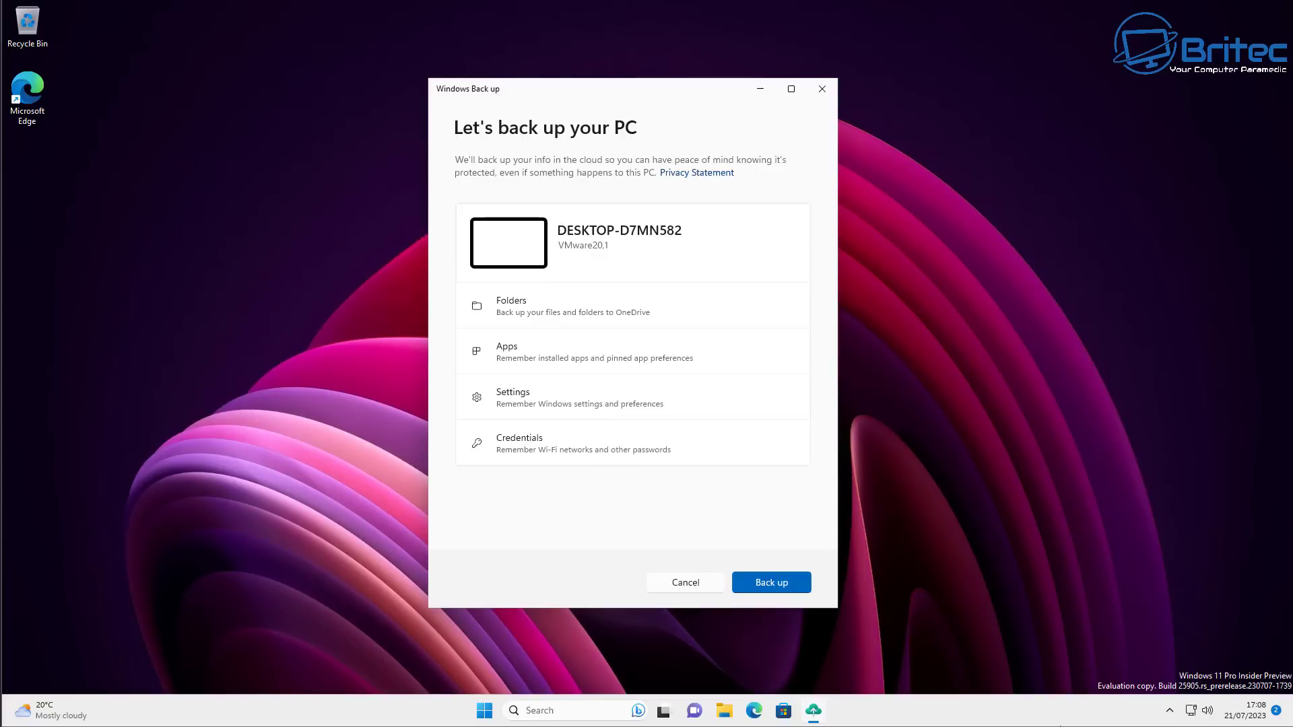
key(alt+F4)
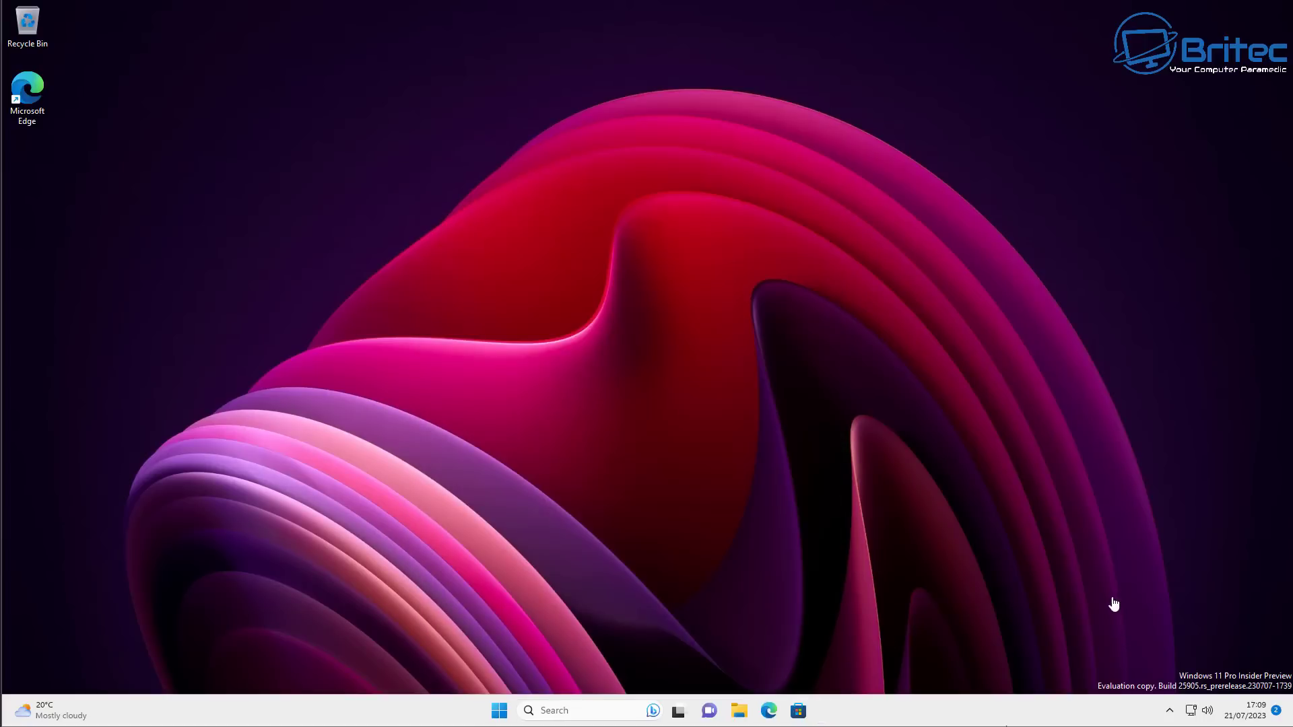
click(798, 711)
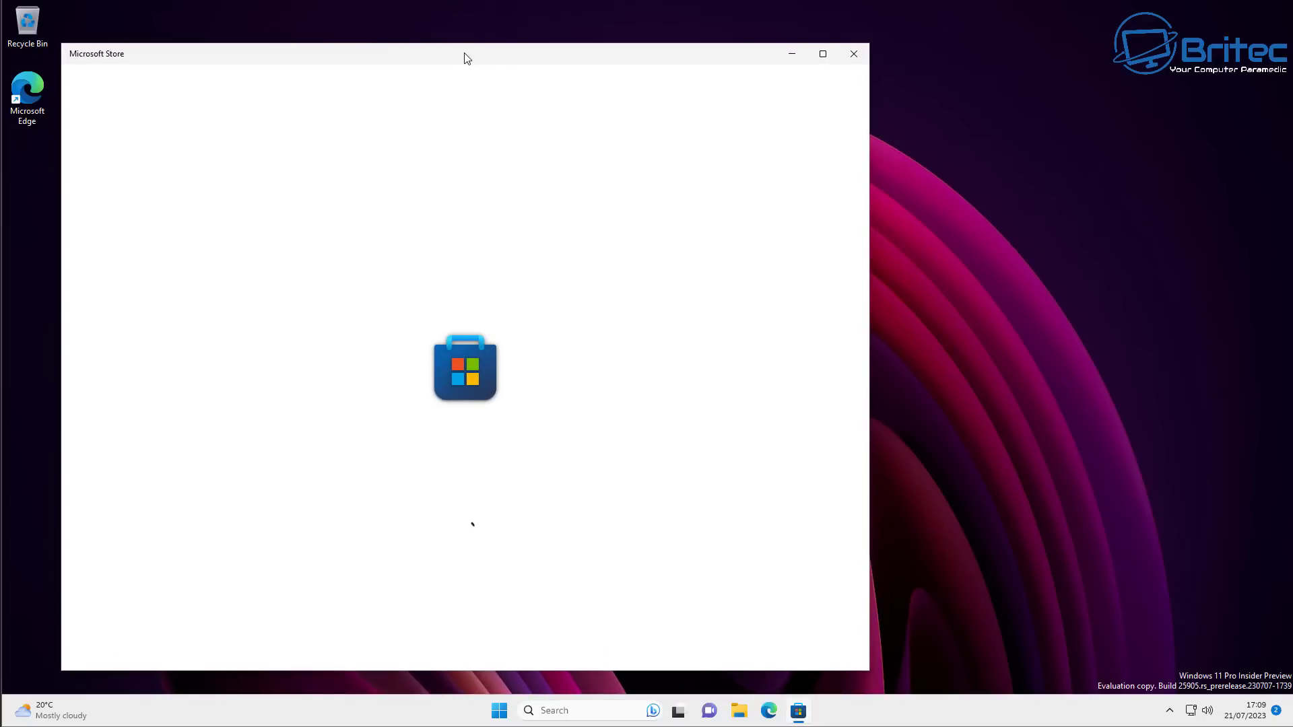
drag(464, 59, 577, 51)
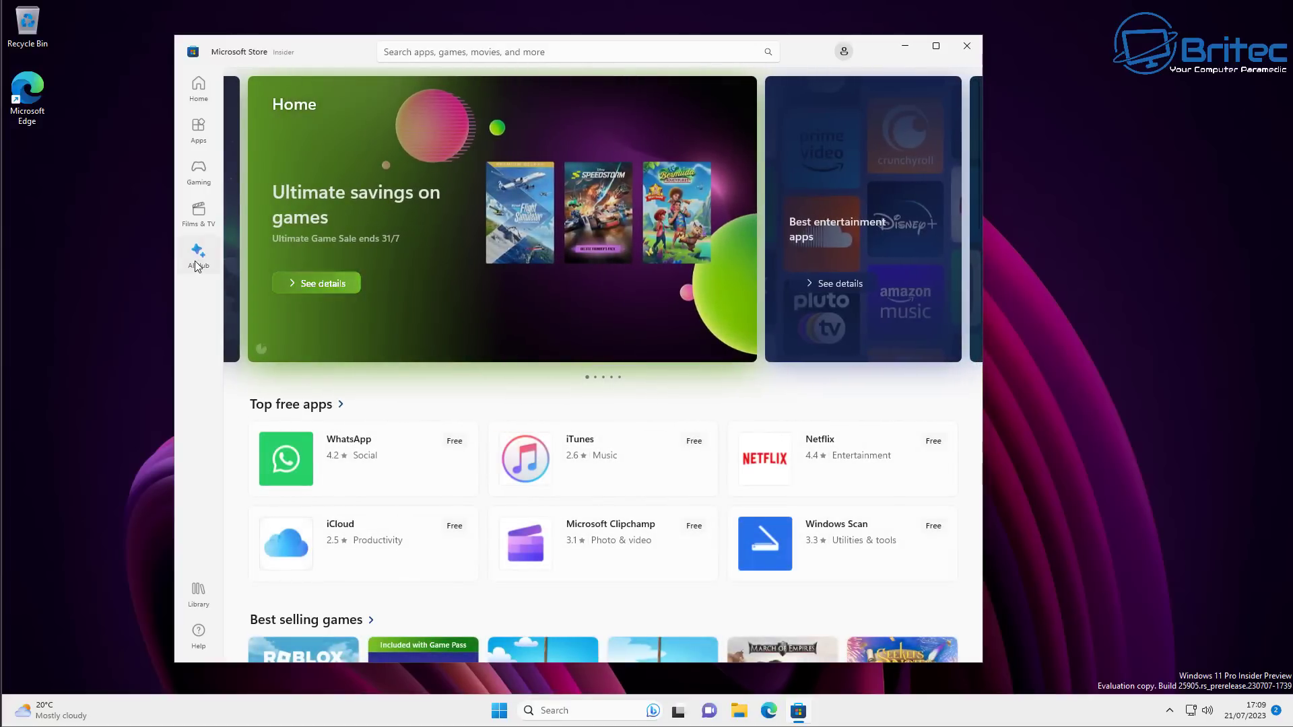
click(197, 266)
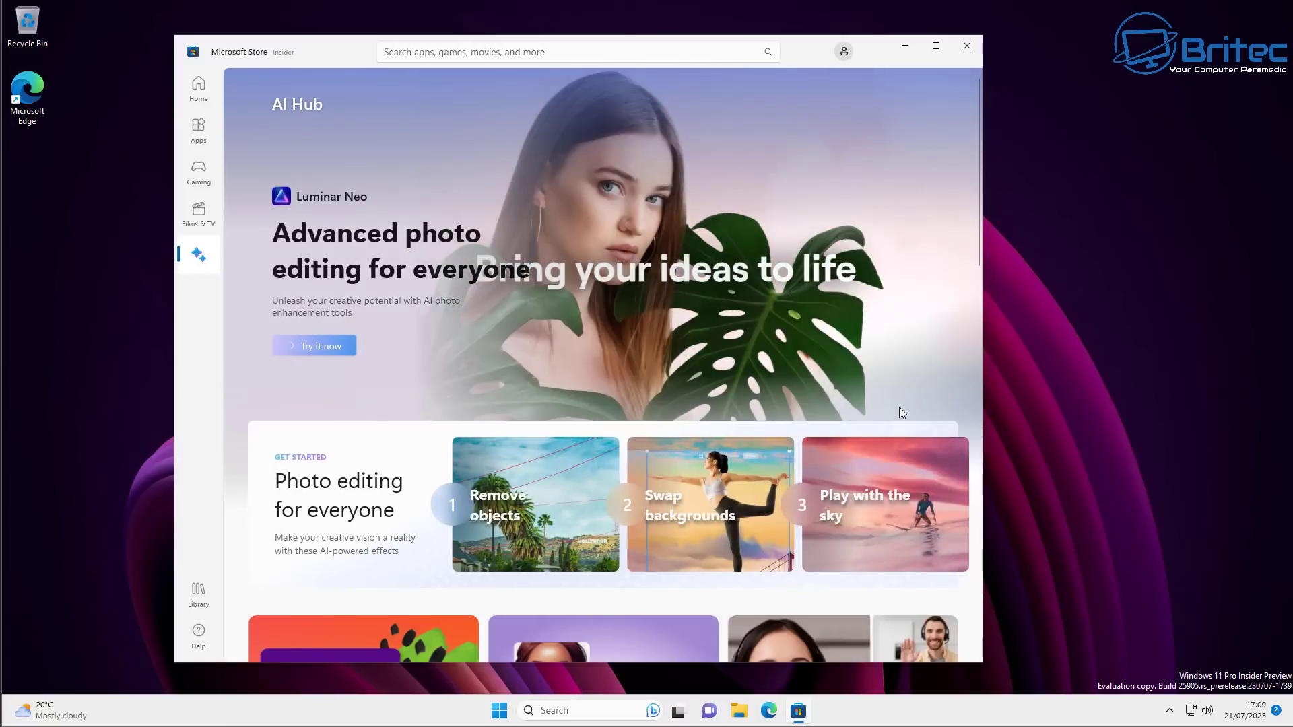
scroll(901, 412, down, 3)
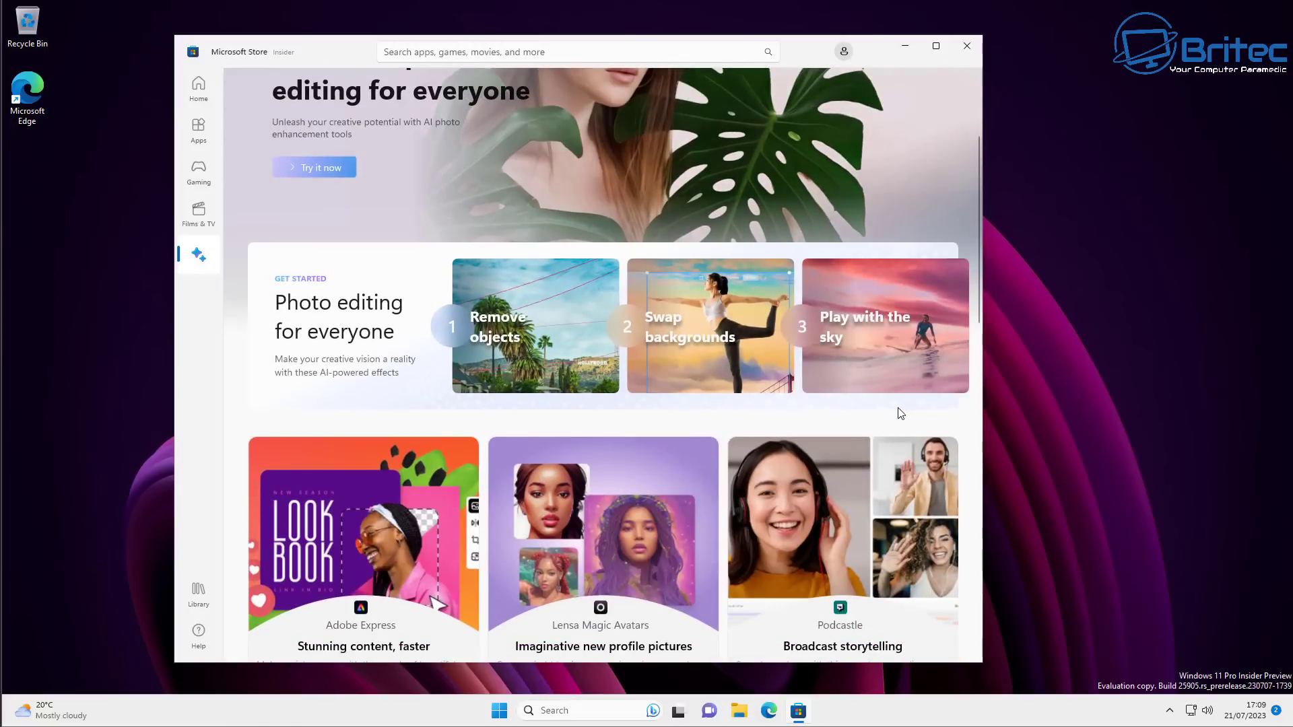
scroll(900, 413, down, 3)
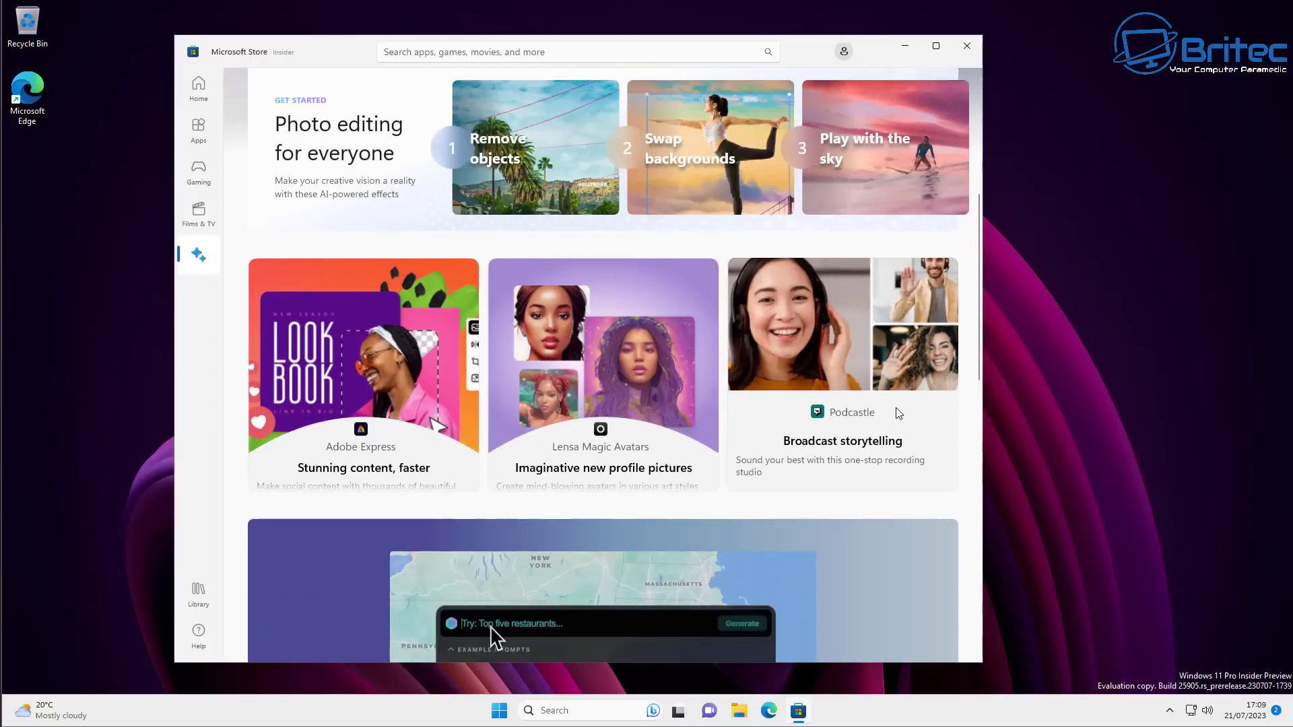
scroll(890, 412, down, 4)
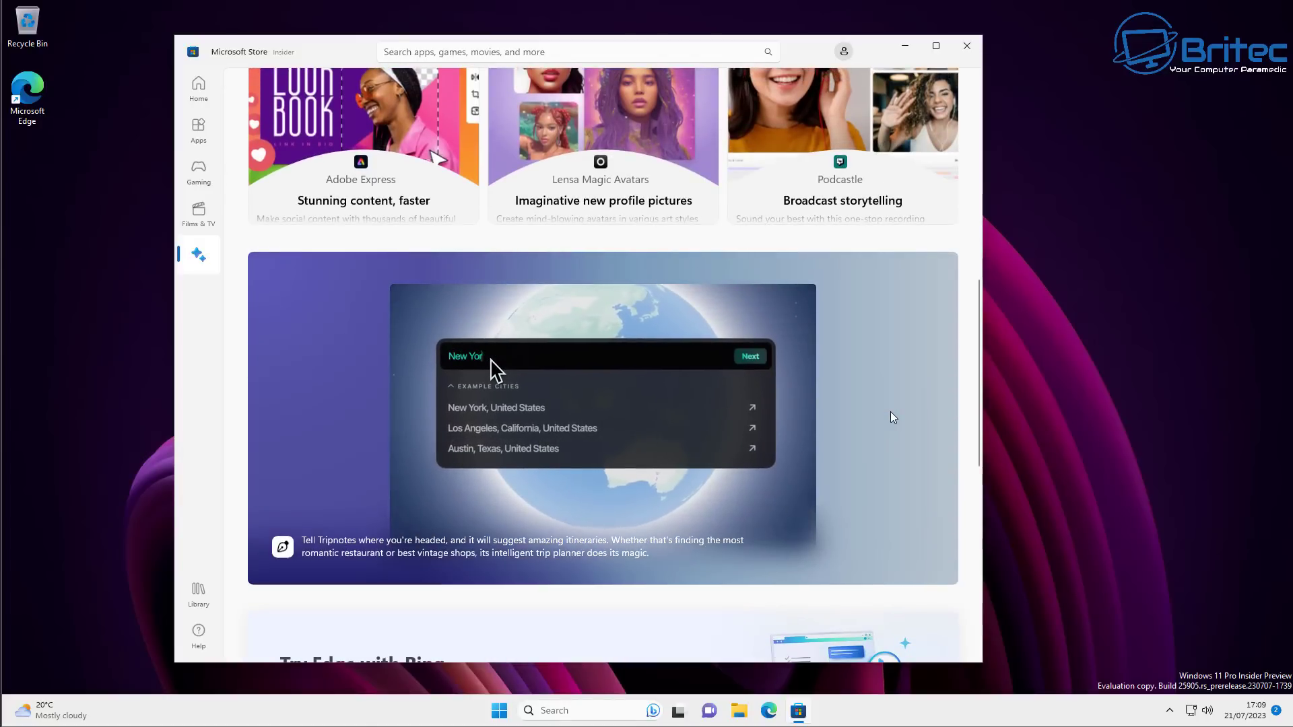
scroll(891, 415, down, 4)
scroll(890, 417, down, 3)
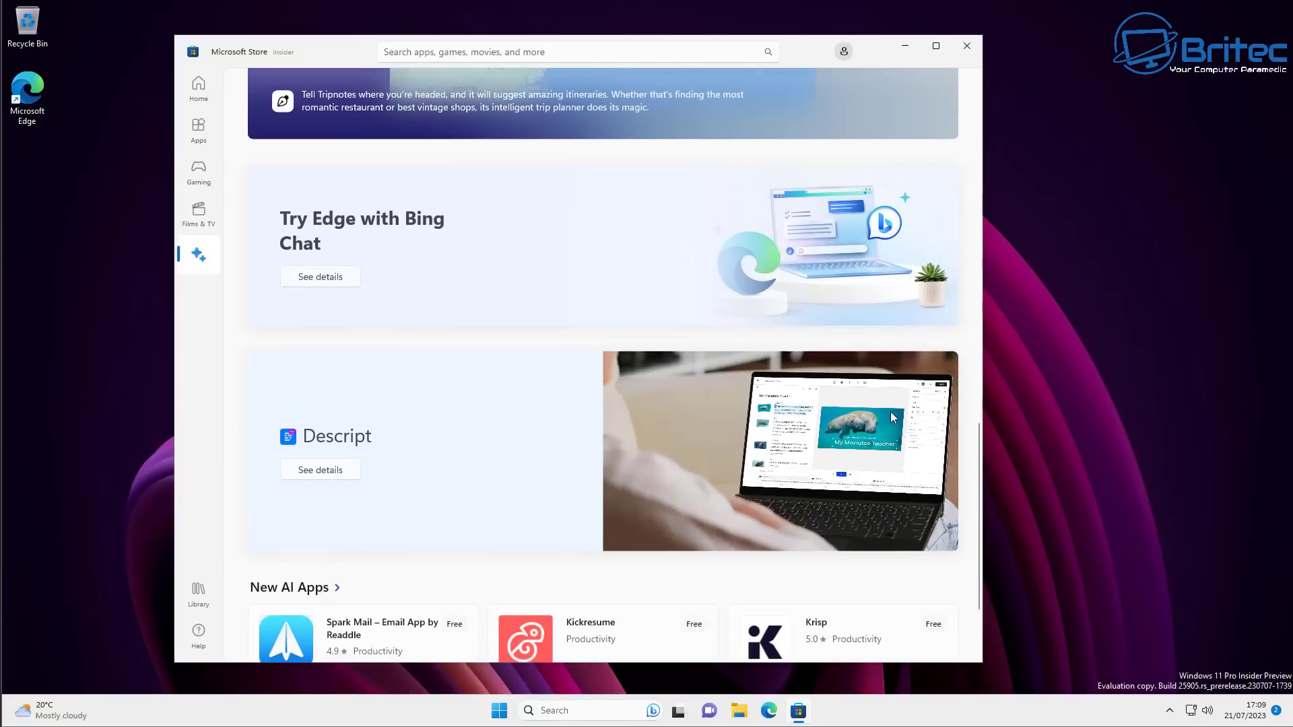
scroll(891, 417, down, 2)
scroll(890, 417, down, 1)
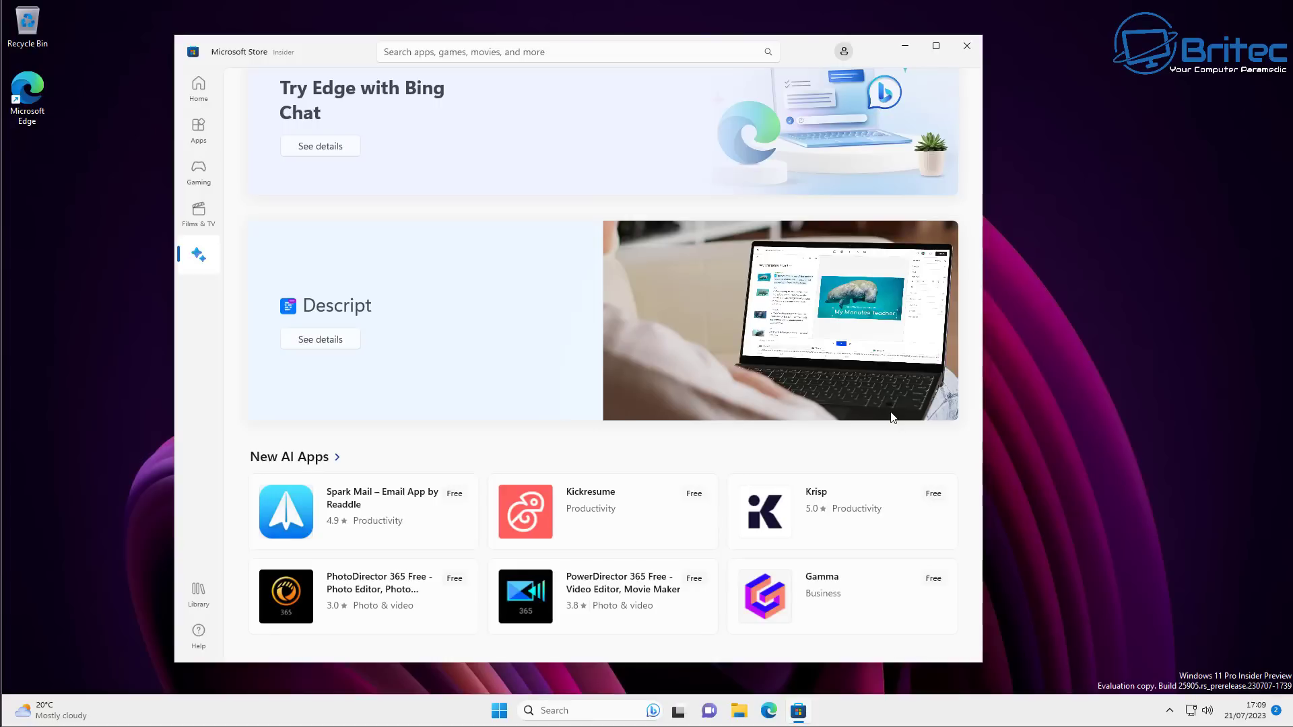
scroll(893, 416, up, 10)
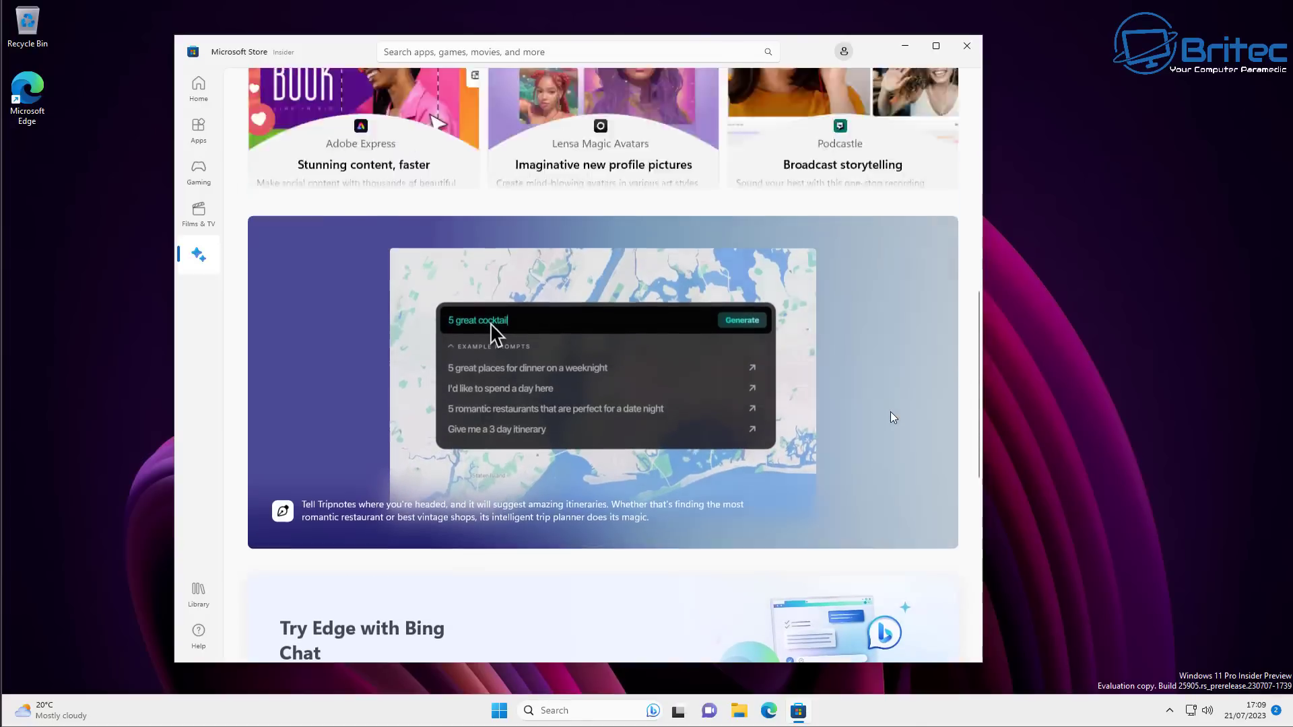
scroll(890, 411, up, 5)
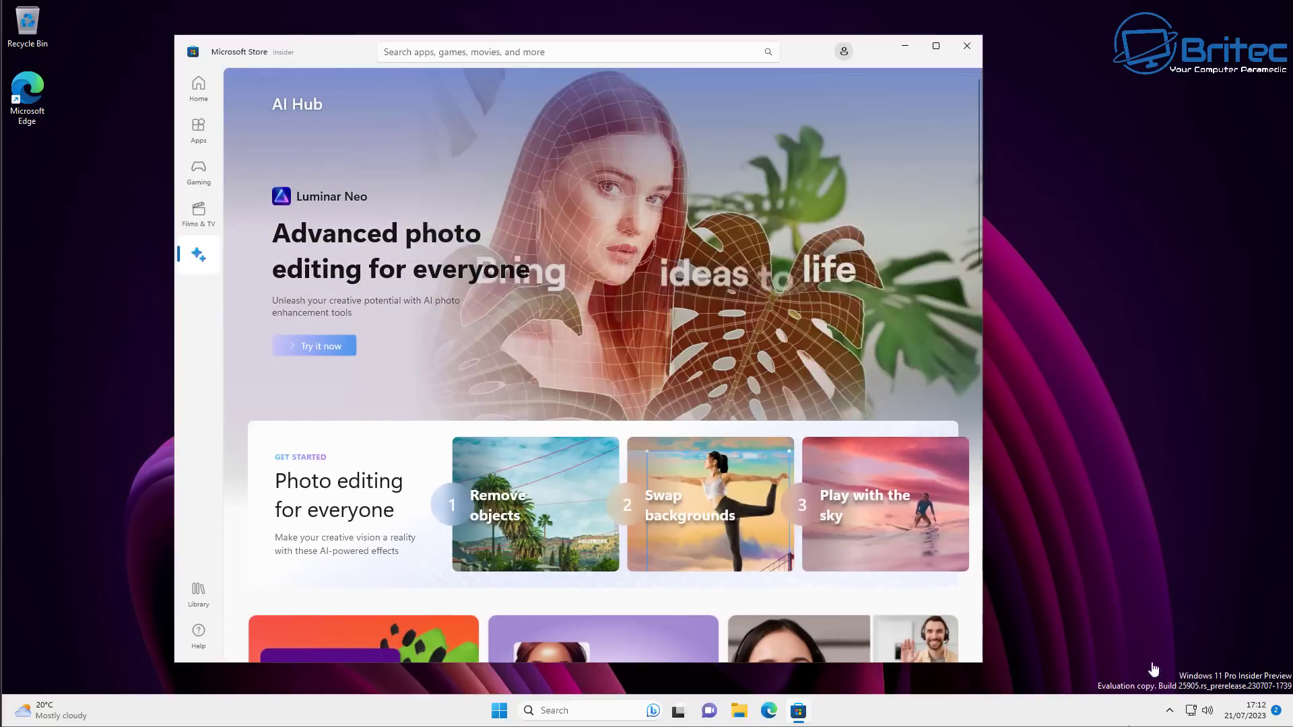
click(966, 46)
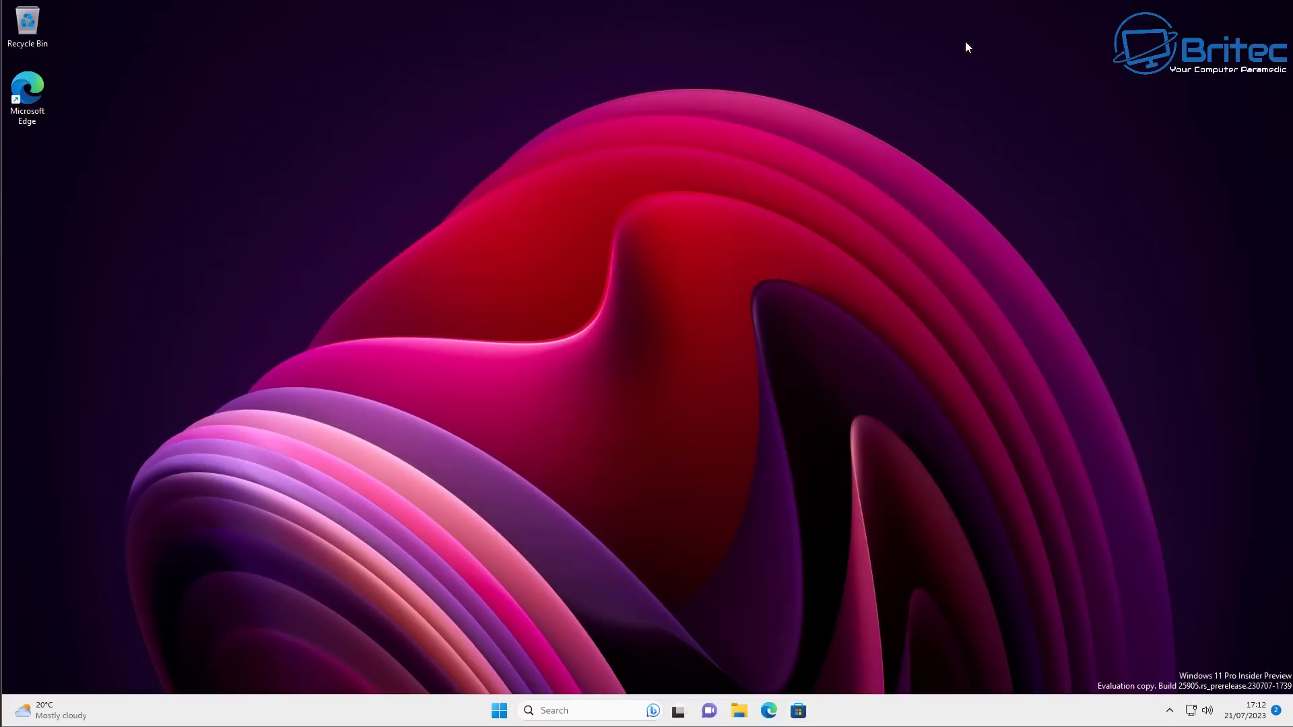